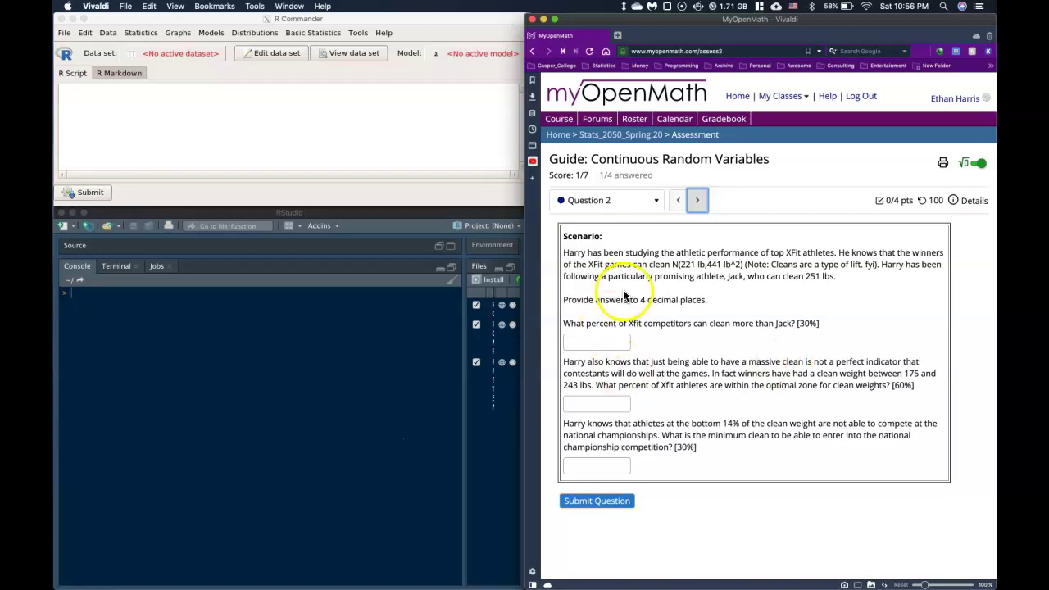
pyautogui.click(109, 312)
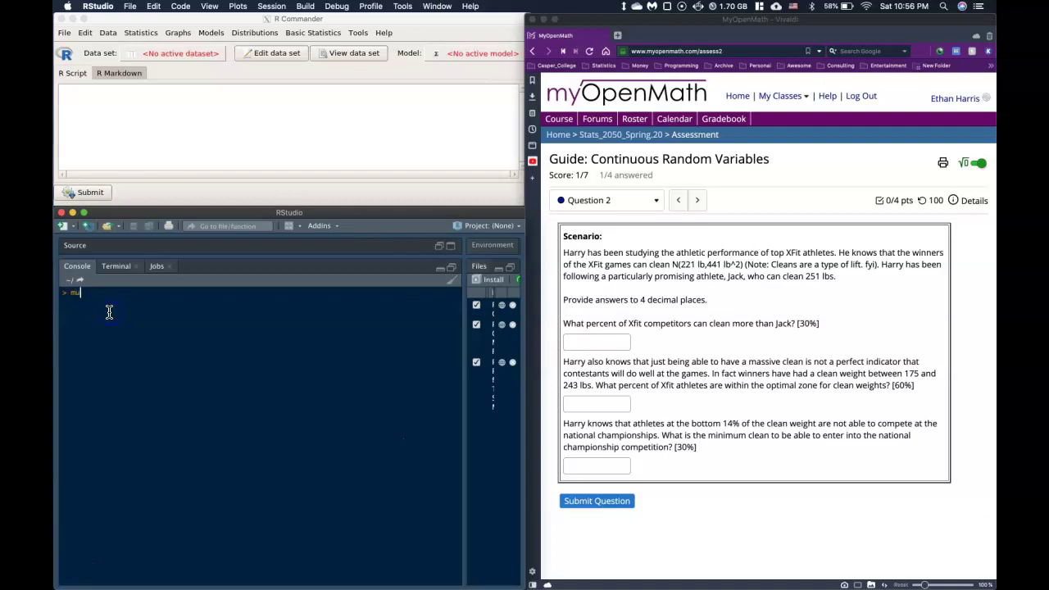
pyautogui.write('mu=')
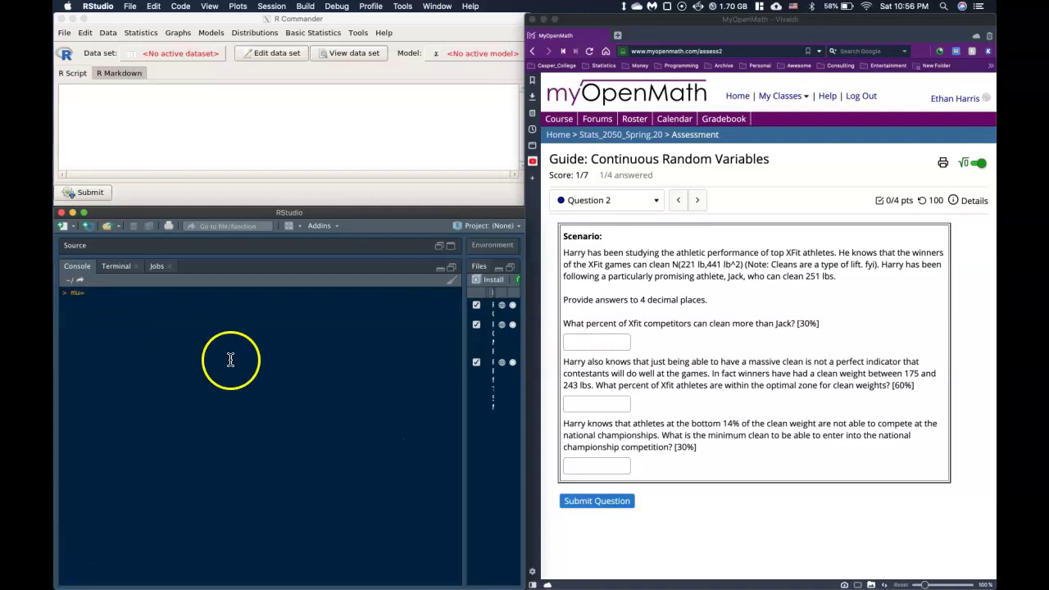
pyautogui.press('BackSpace')
pyautogui.press('BackSpace')
pyautogui.press('BackSpace')
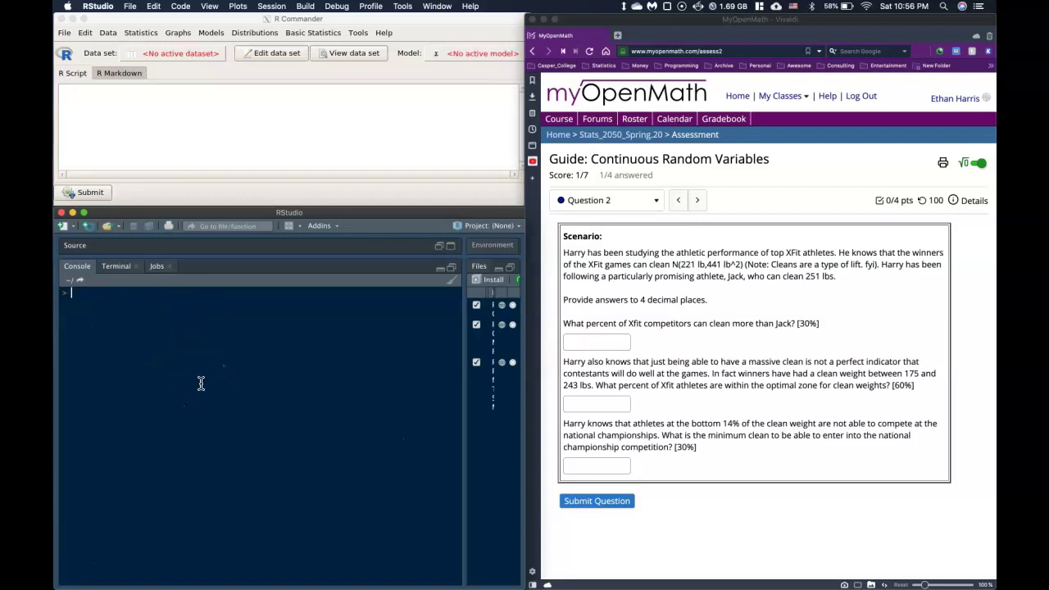
# Enlarge the RStudio interface text and assign the mean in the console with mu=221
pyautogui.press('super+equal')
pyautogui.press('super+equal')
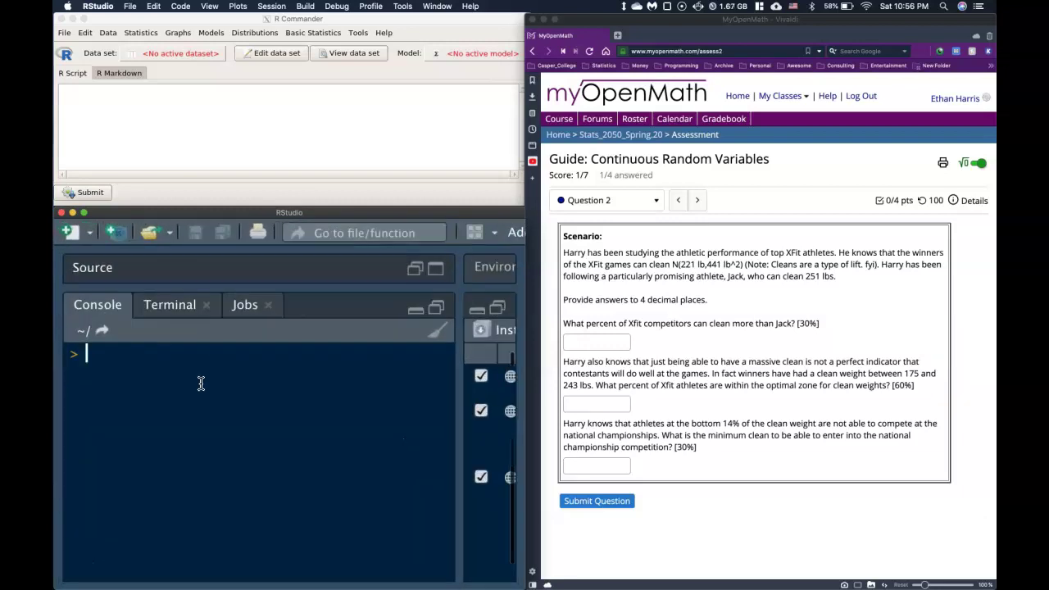
pyautogui.click(208, 445)
pyautogui.click(166, 415)
pyautogui.write('mu')
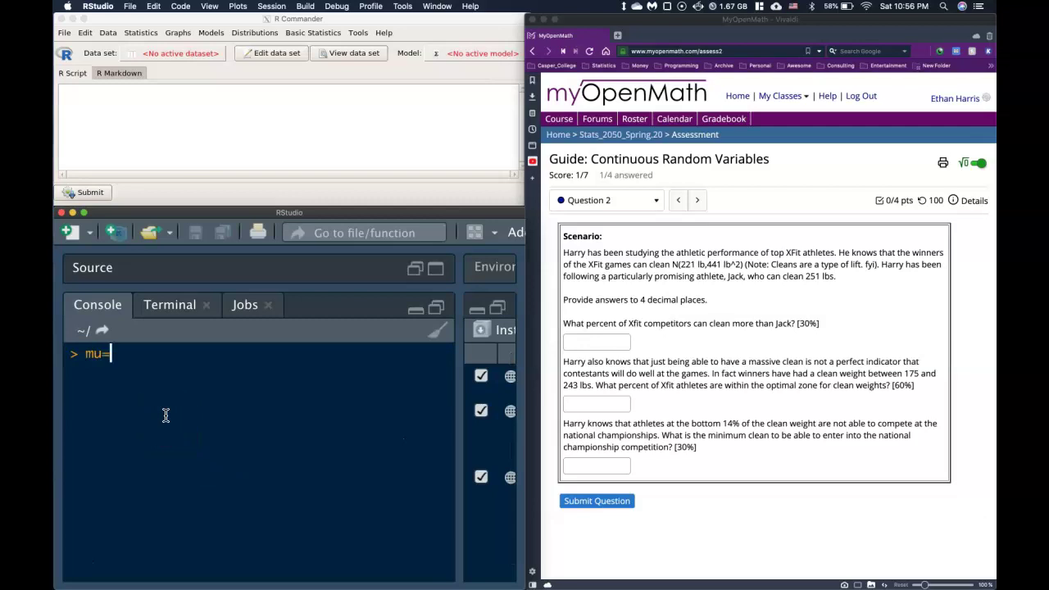
pyautogui.write('=221')
pyautogui.press('Return')
# Define the variance as sig2=441 and the standard deviation as sig=sqrt(sig2) in the console
pyautogui.write('sig2')
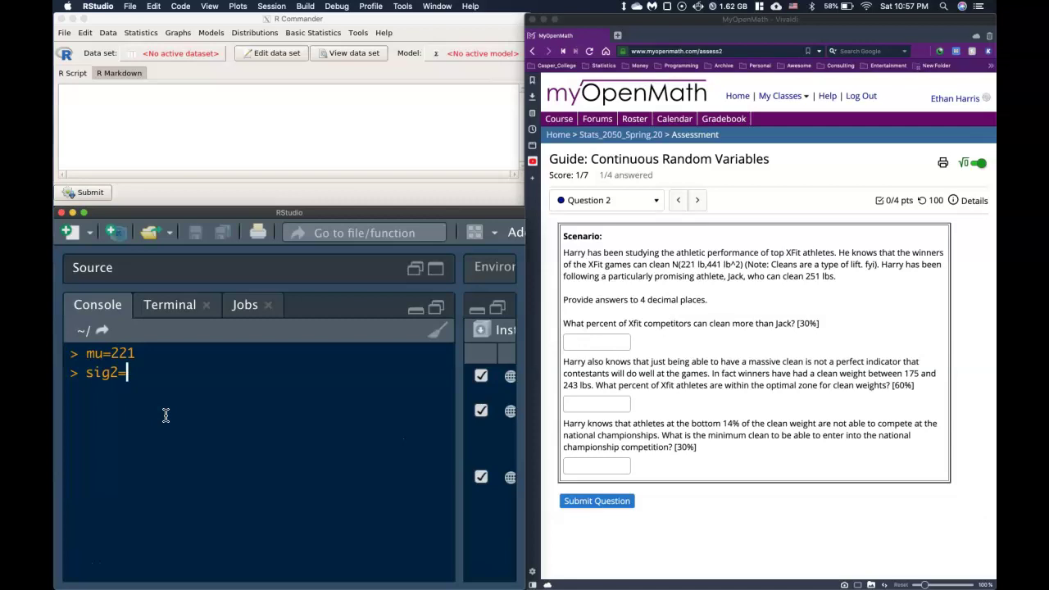
pyautogui.write('=441')
pyautogui.press('Return')
pyautogui.write('sig')
pyautogui.press('Escape')
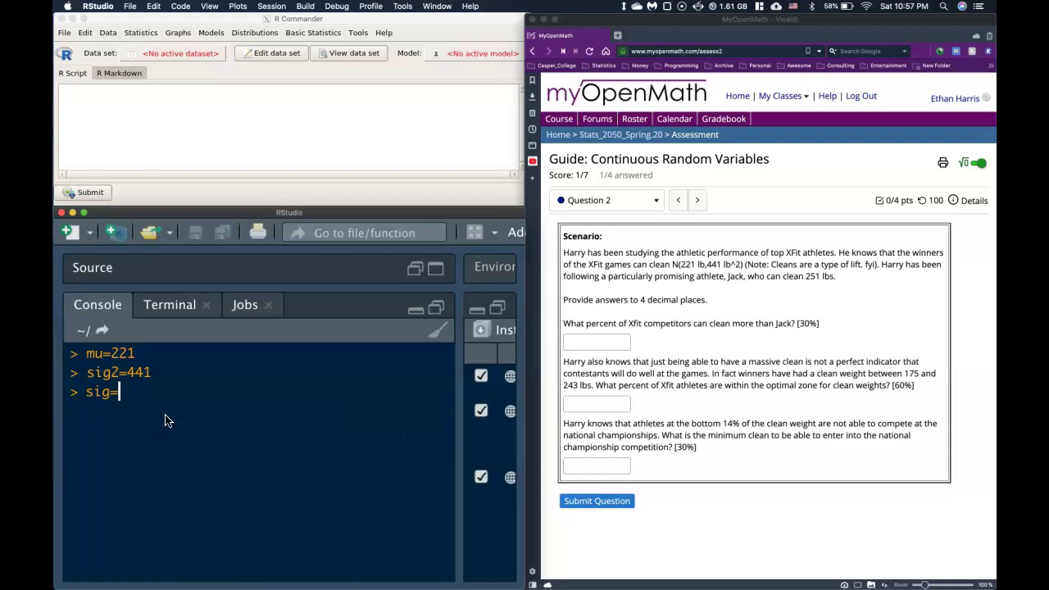
pyautogui.write('=sqrt(')
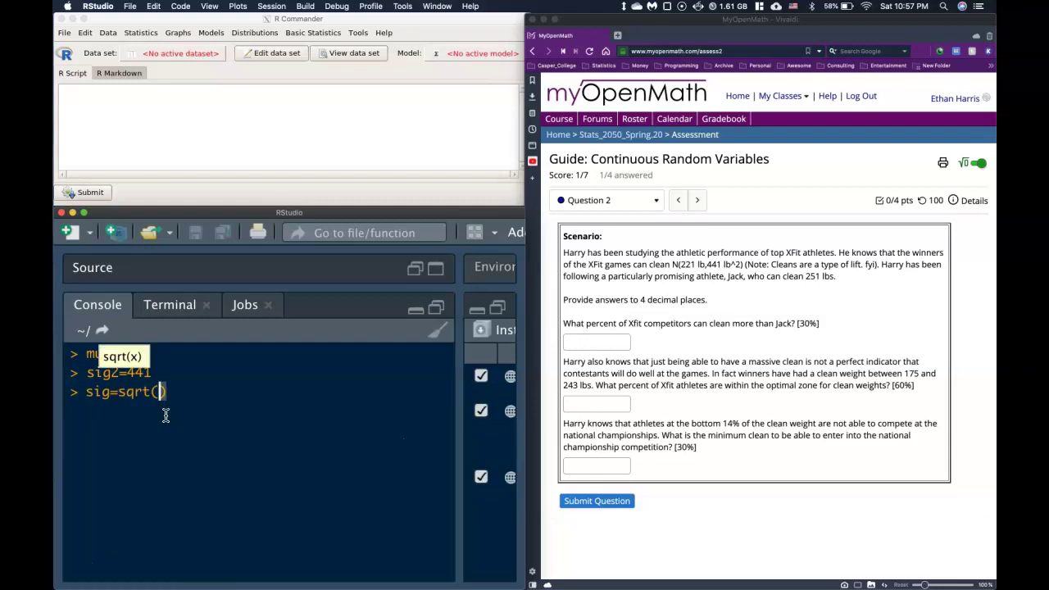
pyautogui.write('sig2')
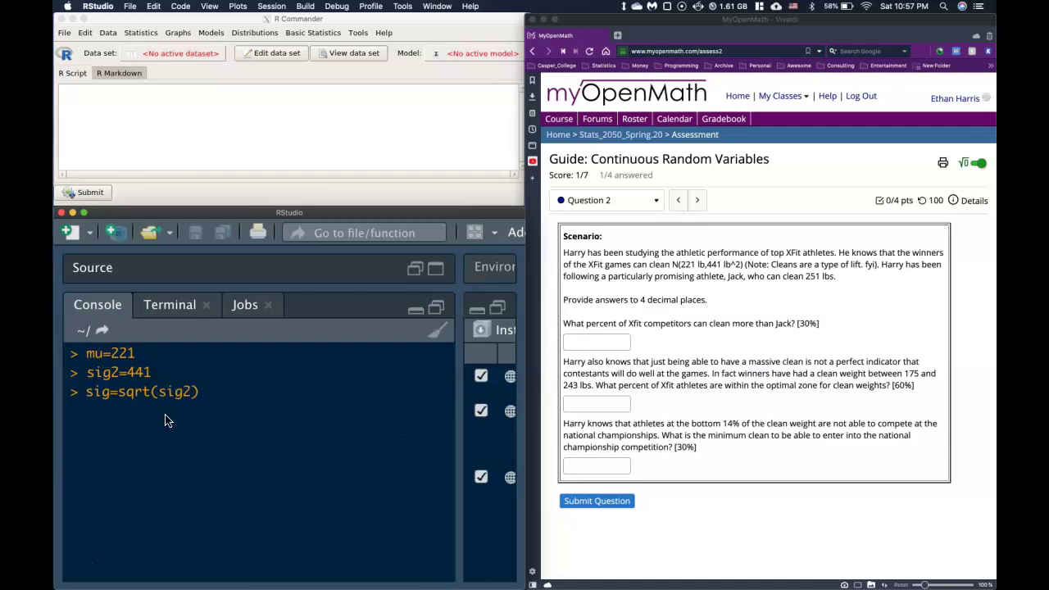
pyautogui.press('Return')
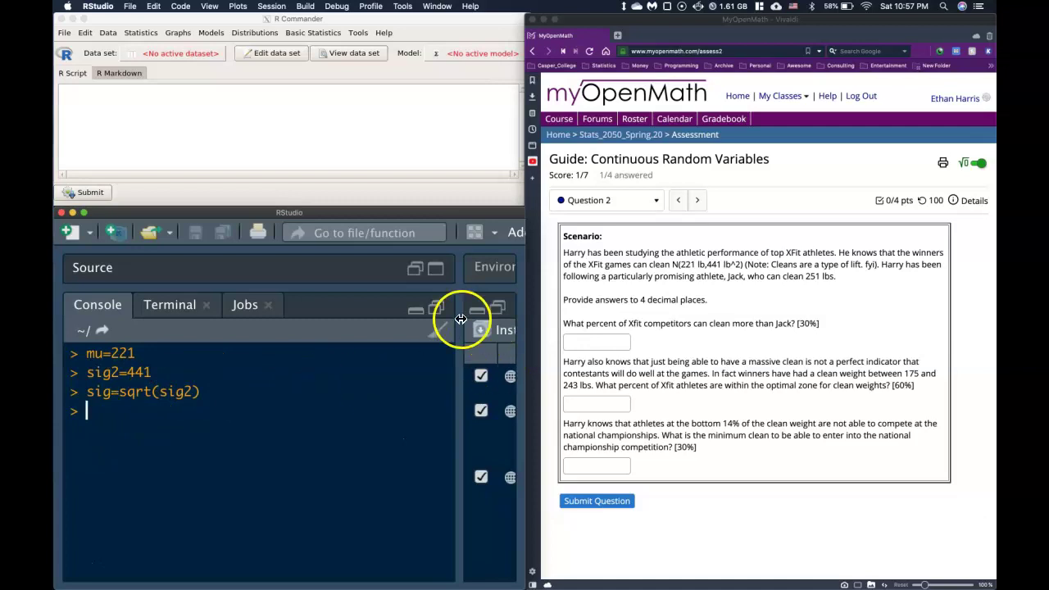
# Make room for the Environment view to check the stored mu, sig and sig2 values, and restore the console's width
pyautogui.moveTo(458, 318); pyautogui.dragTo(262, 326)
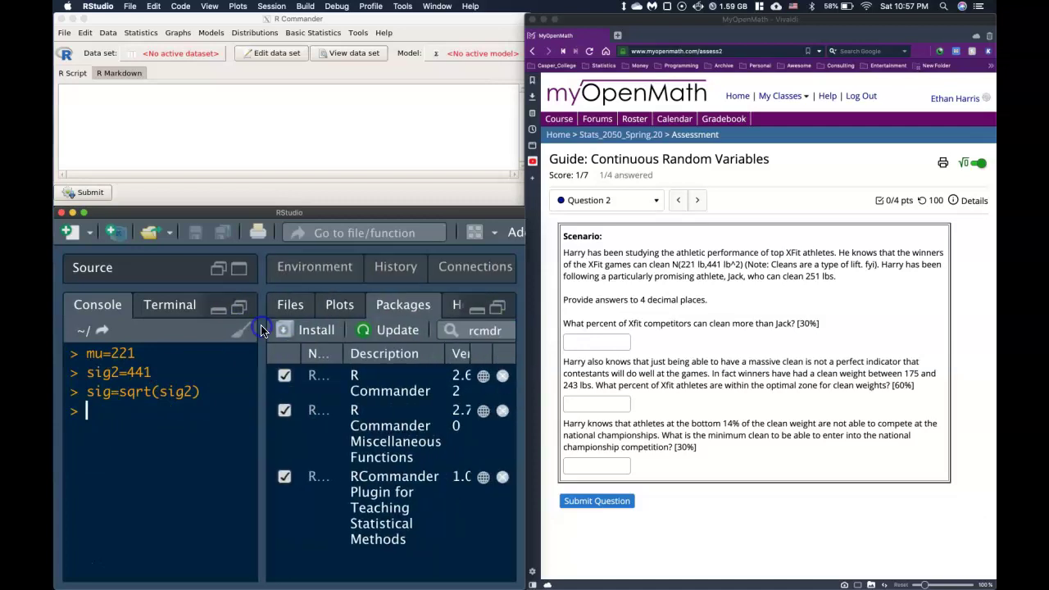
pyautogui.click(331, 278)
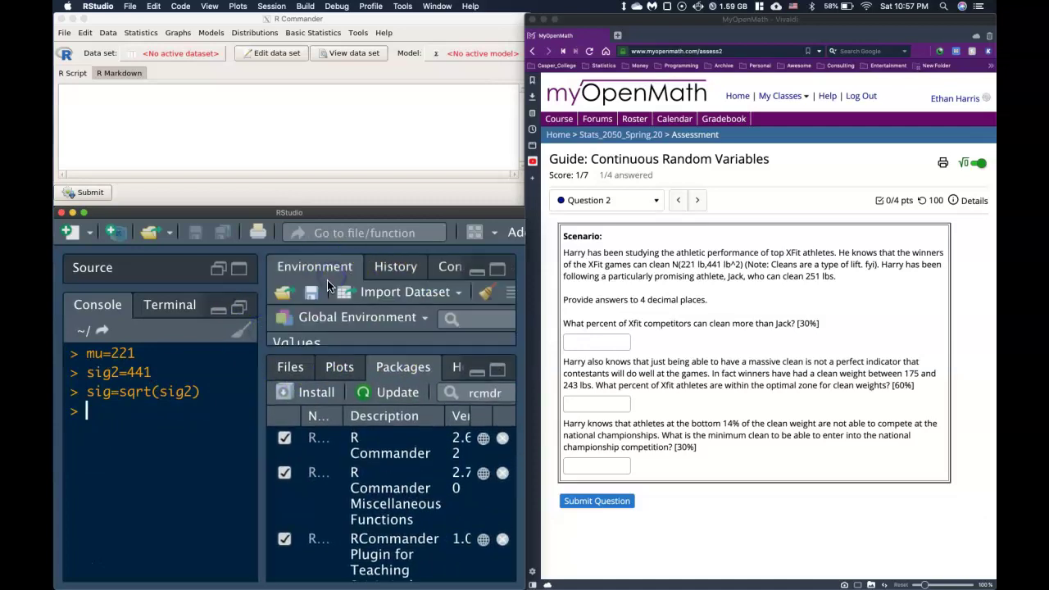
pyautogui.moveTo(380, 354); pyautogui.dragTo(341, 496)
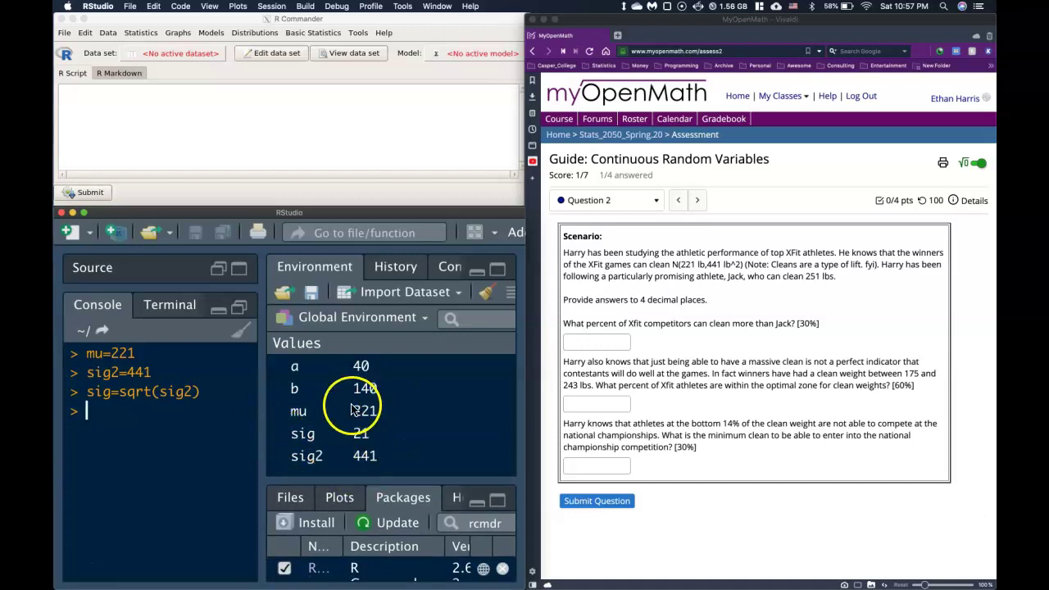
pyautogui.moveTo(372, 482); pyautogui.dragTo(374, 382)
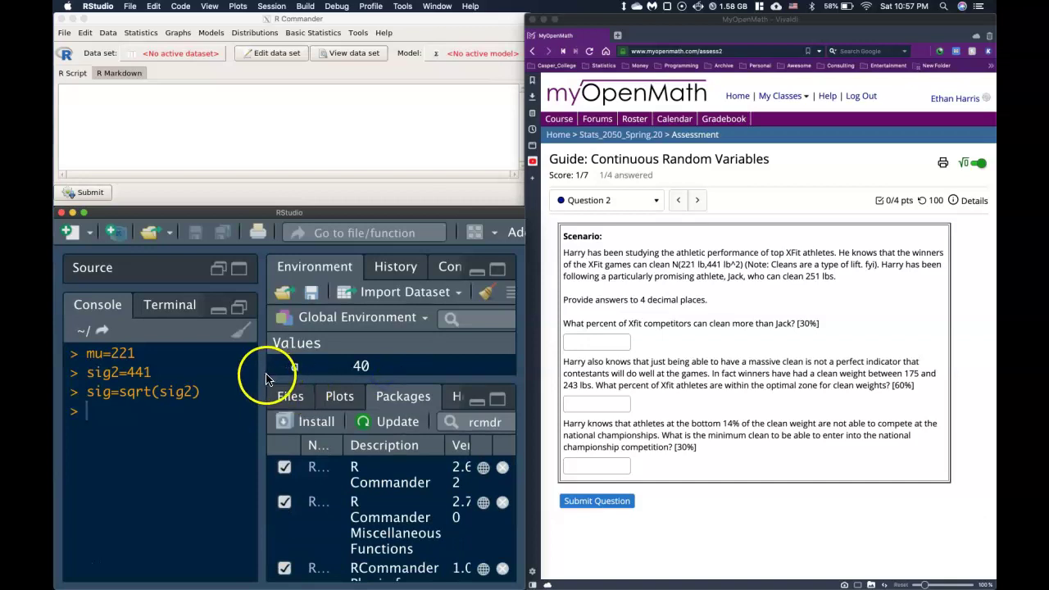
pyautogui.moveTo(262, 368); pyautogui.dragTo(439, 385)
pyautogui.click(162, 428)
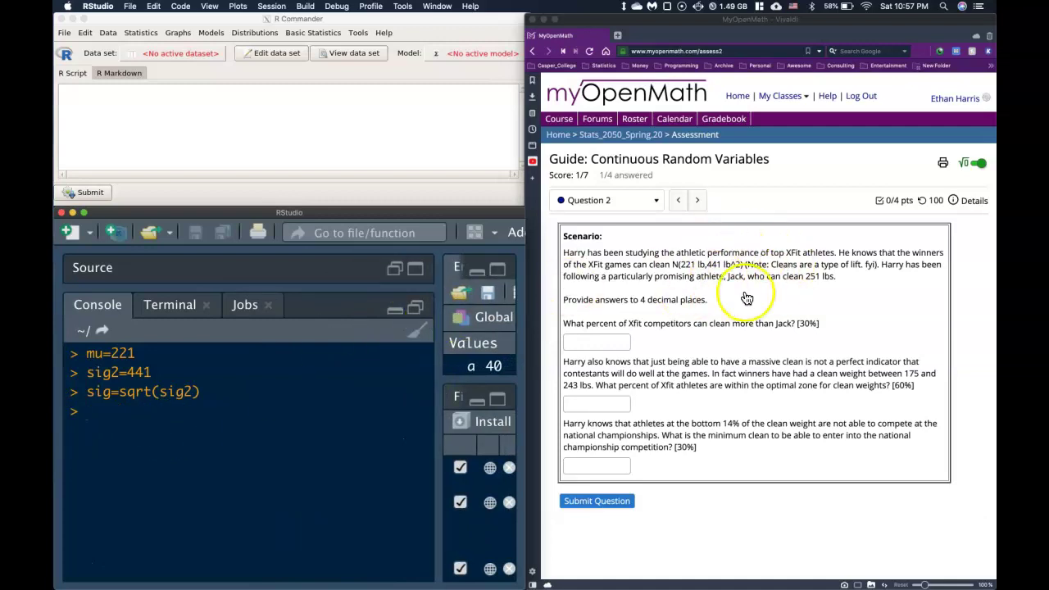
# In R Commander, start a normal distribution plot with mean 221 and standard deviation 21
pyautogui.click(324, 141)
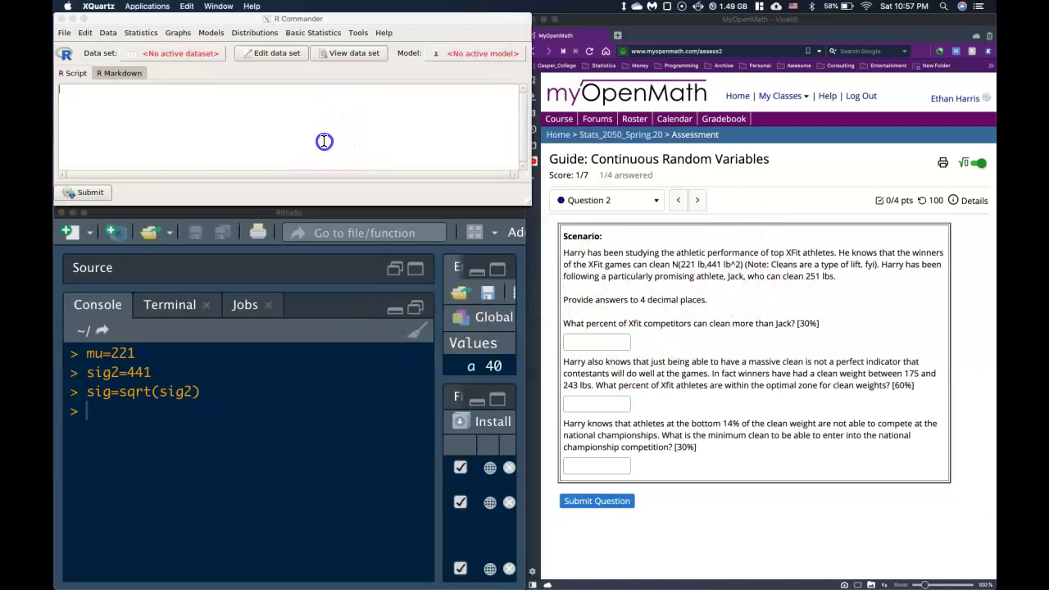
pyautogui.click(312, 32)
pyautogui.moveTo(311, 70)
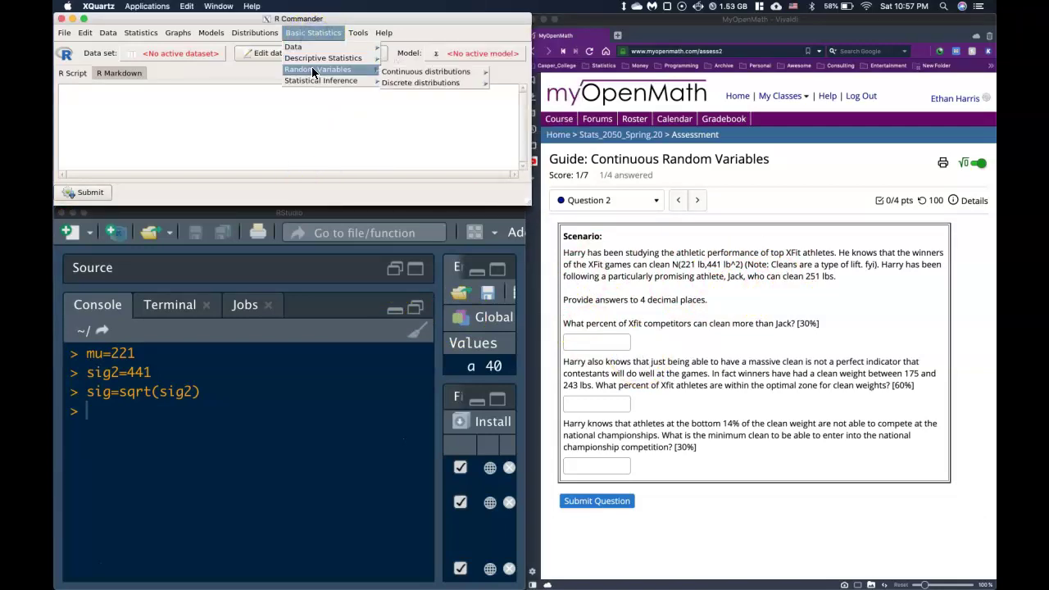
pyautogui.moveTo(436, 72)
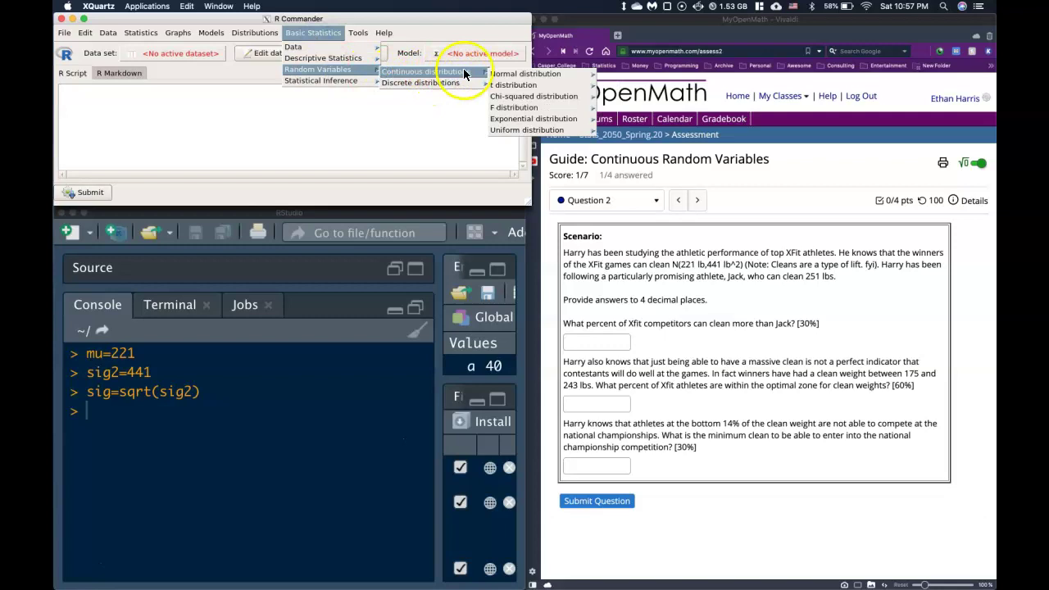
pyautogui.moveTo(517, 72)
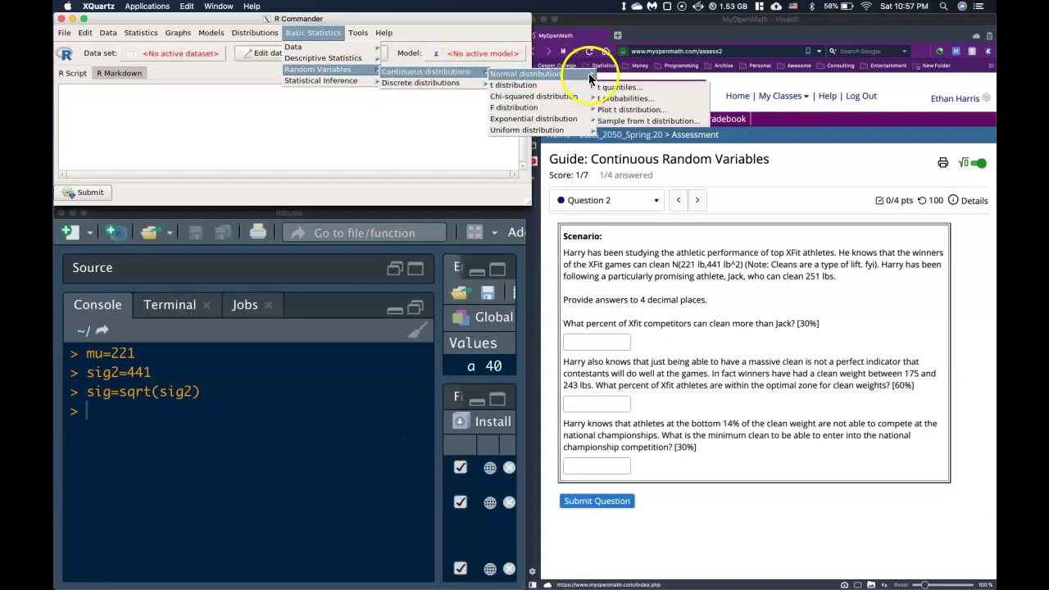
pyautogui.click(628, 109)
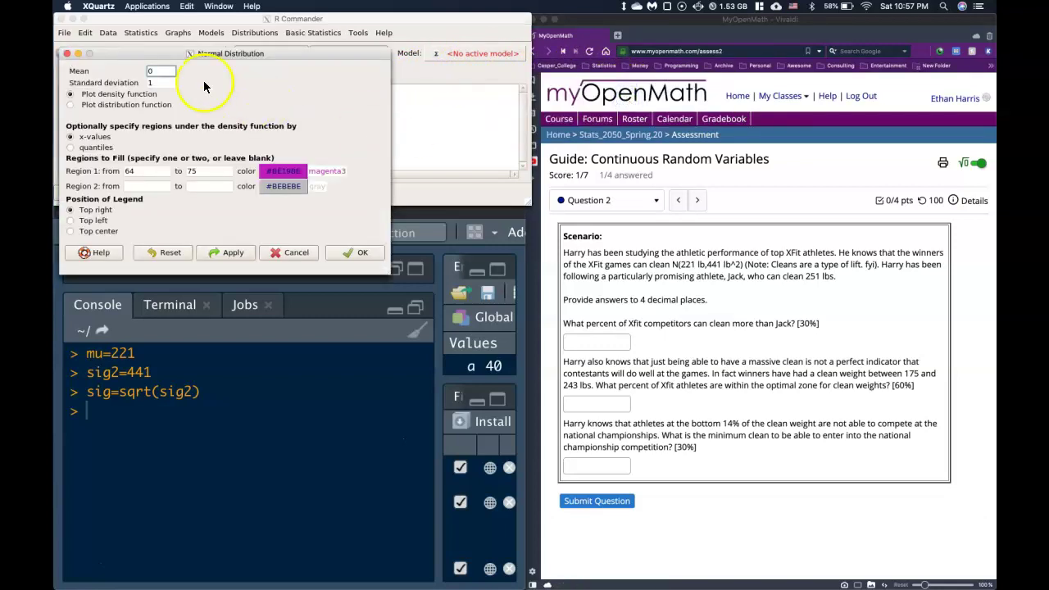
pyautogui.moveTo(154, 53); pyautogui.dragTo(155, 46)
pyautogui.doubleClick(161, 62)
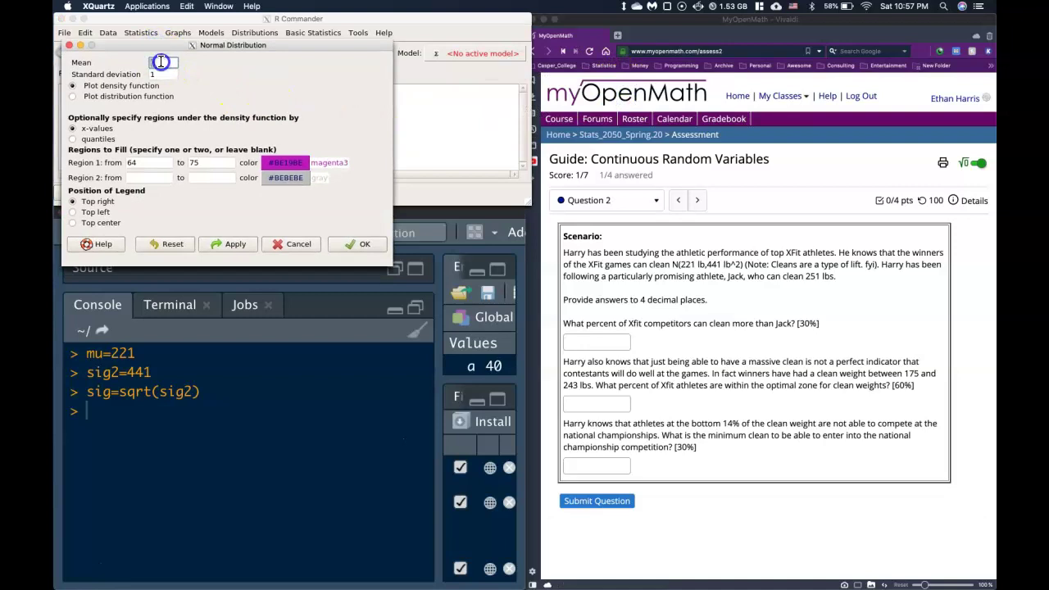
pyautogui.write('221')
pyautogui.doubleClick(159, 72)
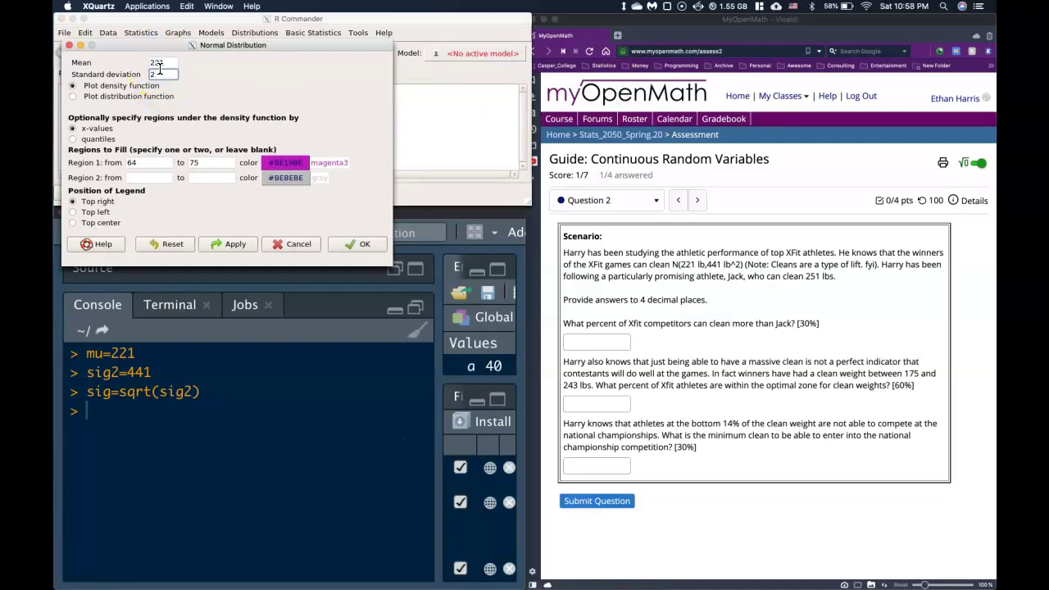
pyautogui.write('21')
# Clear both limits of fill region 1 and generate the normal density plot without shading
pyautogui.click(142, 158)
pyautogui.doubleClick(142, 160)
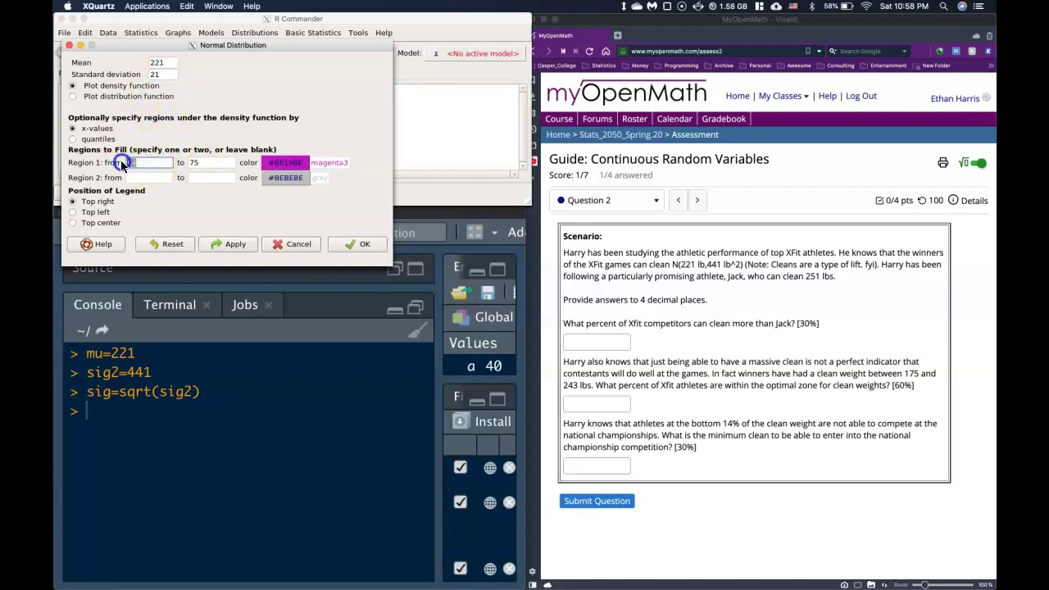
pyautogui.press('BackSpace')
pyautogui.doubleClick(205, 164)
pyautogui.press('BackSpace')
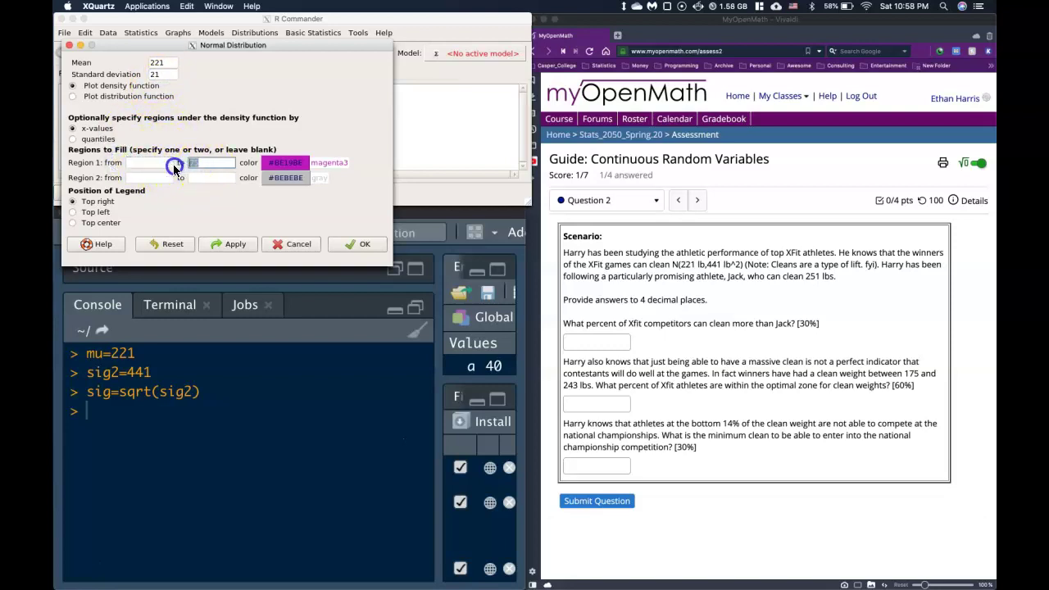
pyautogui.click(357, 245)
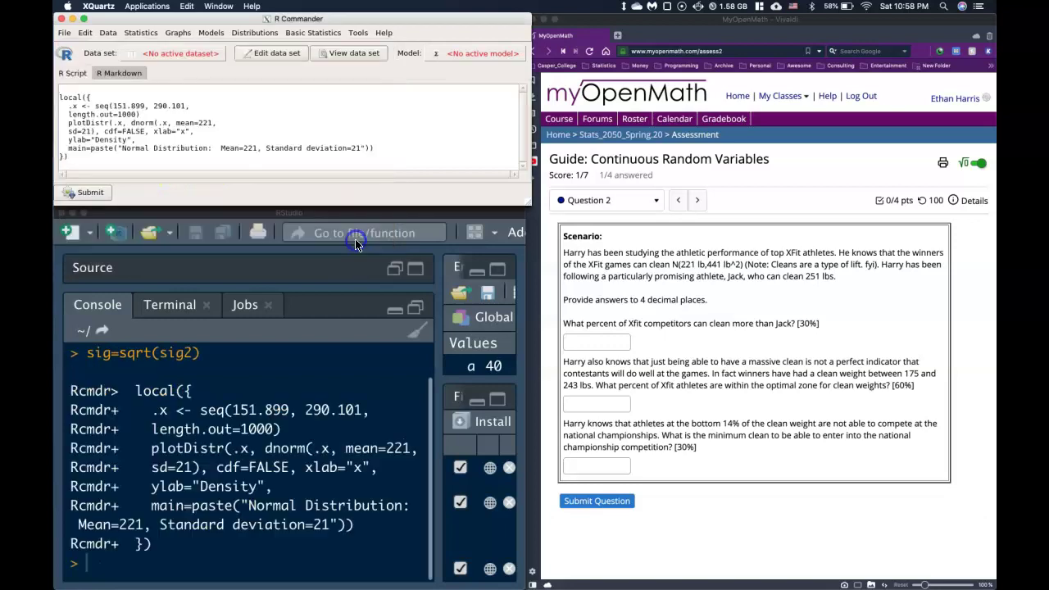
# View the normal curve, reread the assignment question, and lower the plot window to uncover R Commander
pyautogui.click(561, 250)
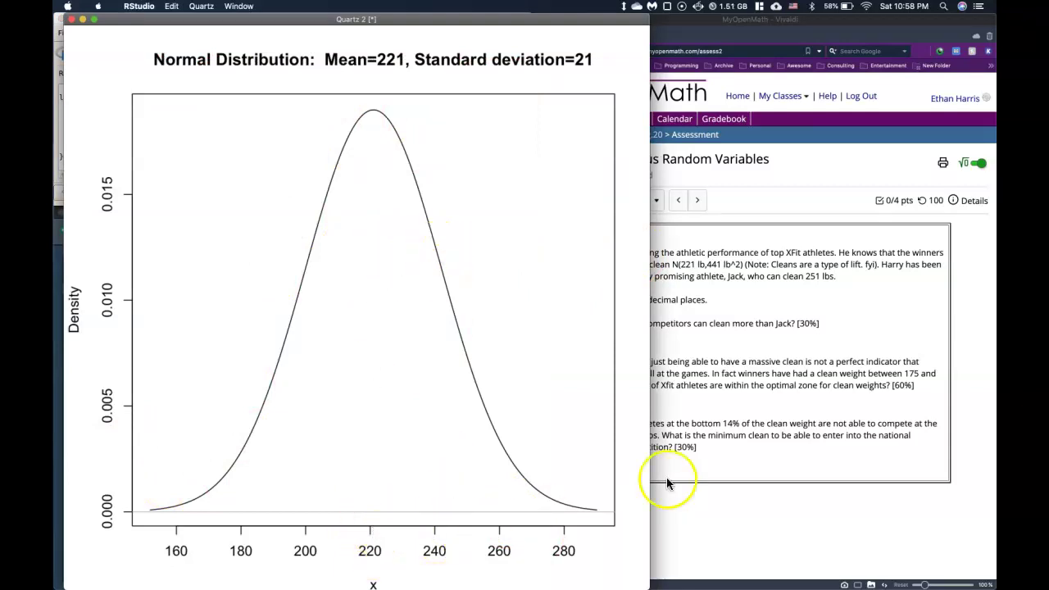
pyautogui.click(778, 390)
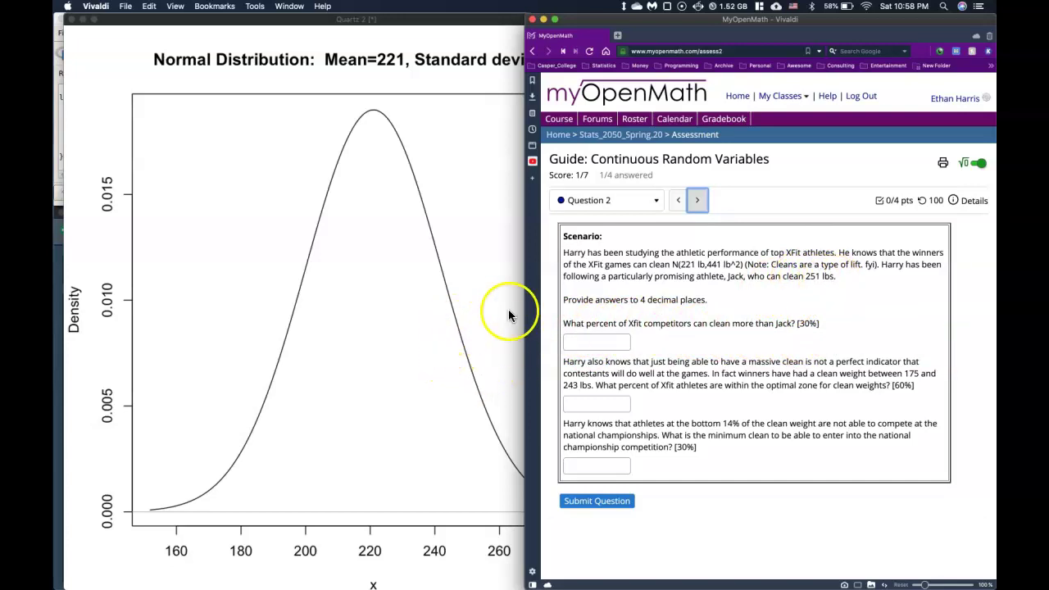
pyautogui.click(327, 18)
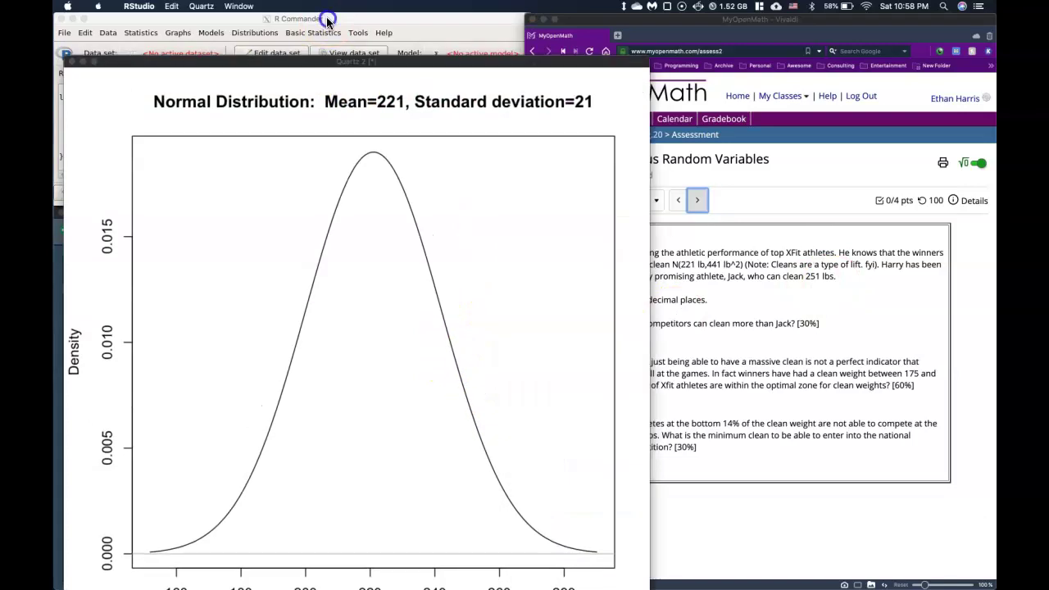
# Replot the normal density curve in R Commander with region 1 filled from 251 to 400
pyautogui.click(363, 20)
pyautogui.click(312, 33)
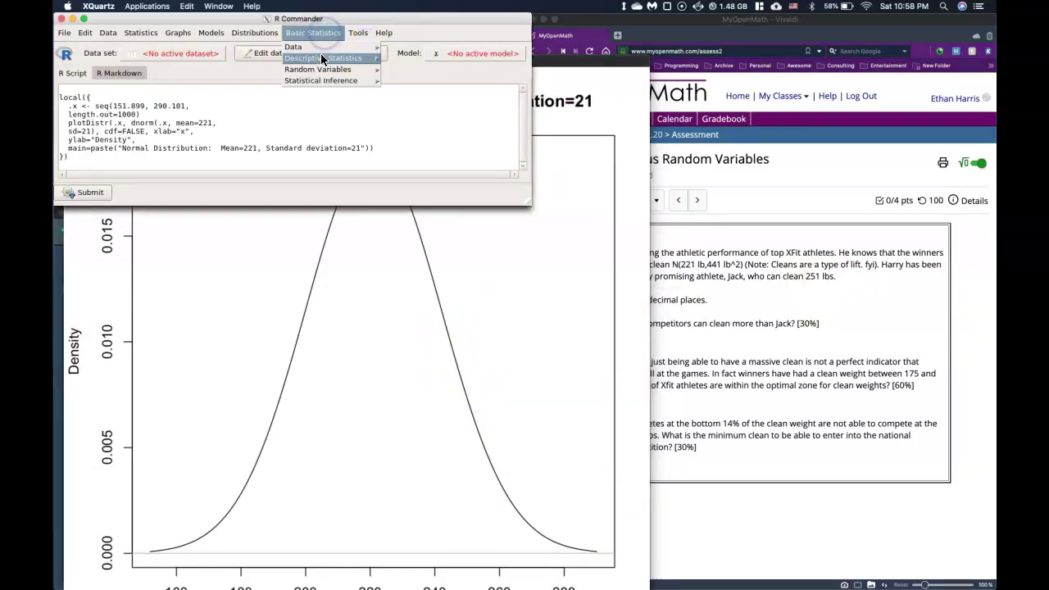
pyautogui.moveTo(320, 55)
pyautogui.moveTo(430, 72)
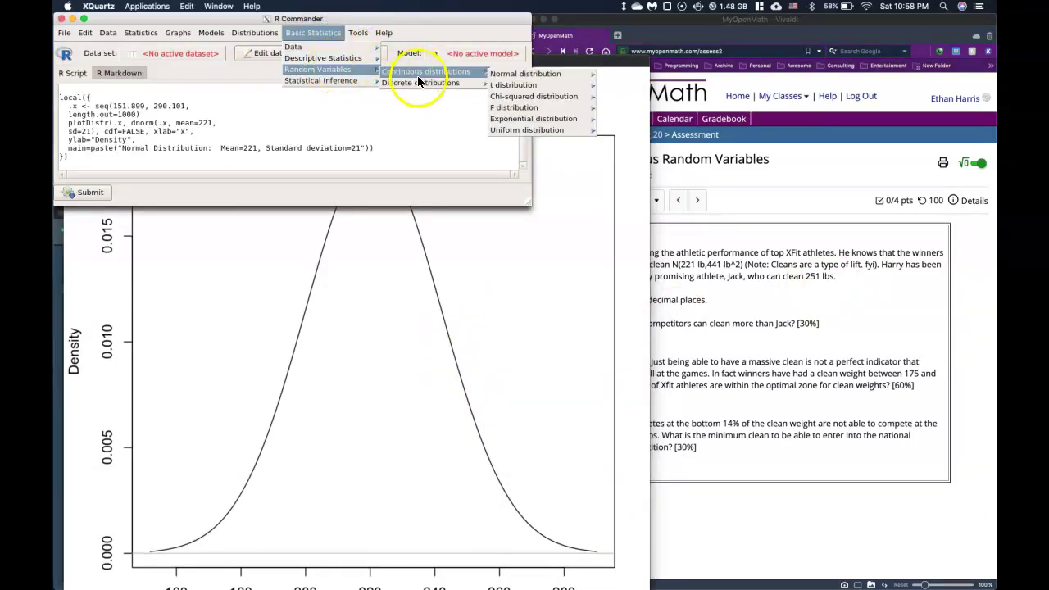
pyautogui.moveTo(526, 77)
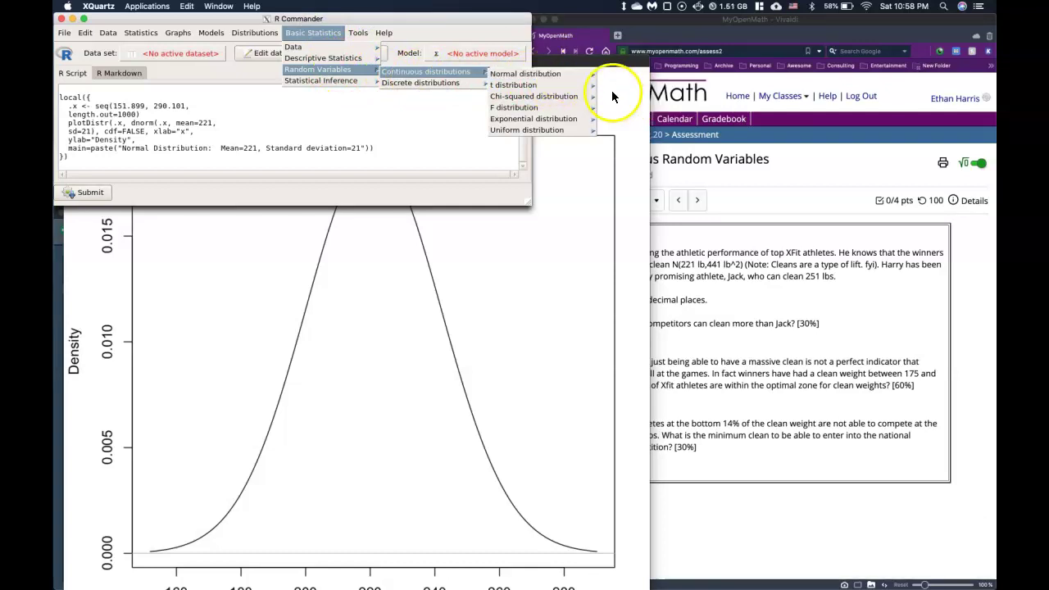
pyautogui.click(628, 98)
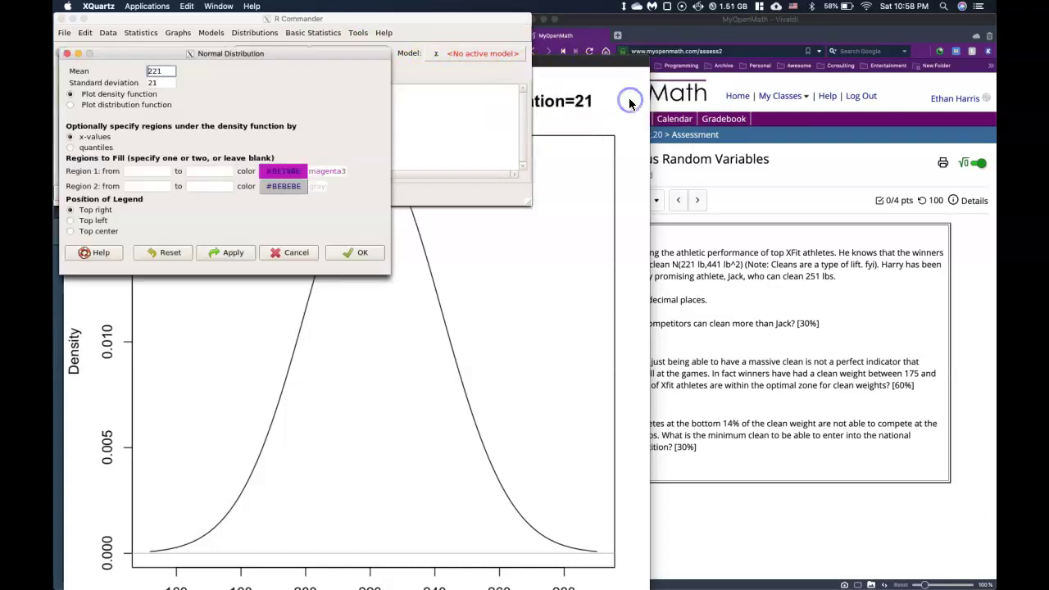
pyautogui.click(141, 170)
pyautogui.write('251')
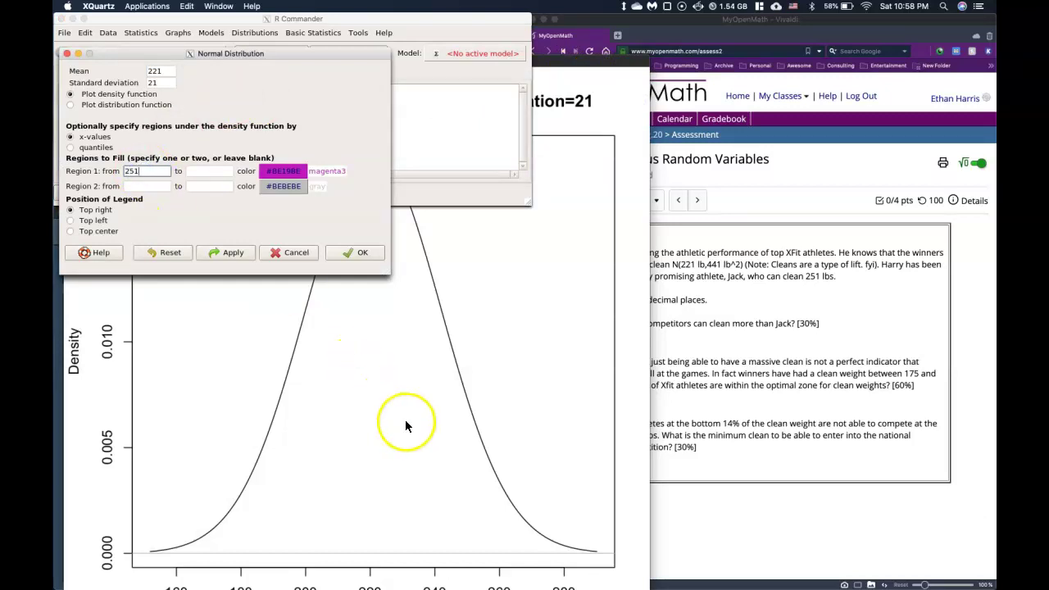
pyautogui.click(211, 170)
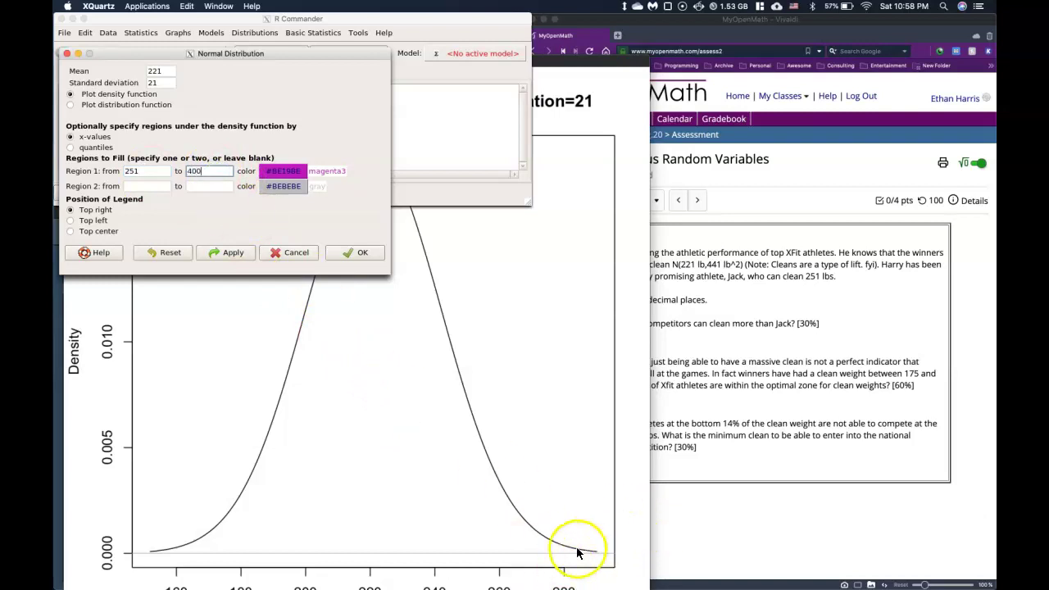
pyautogui.click(342, 254)
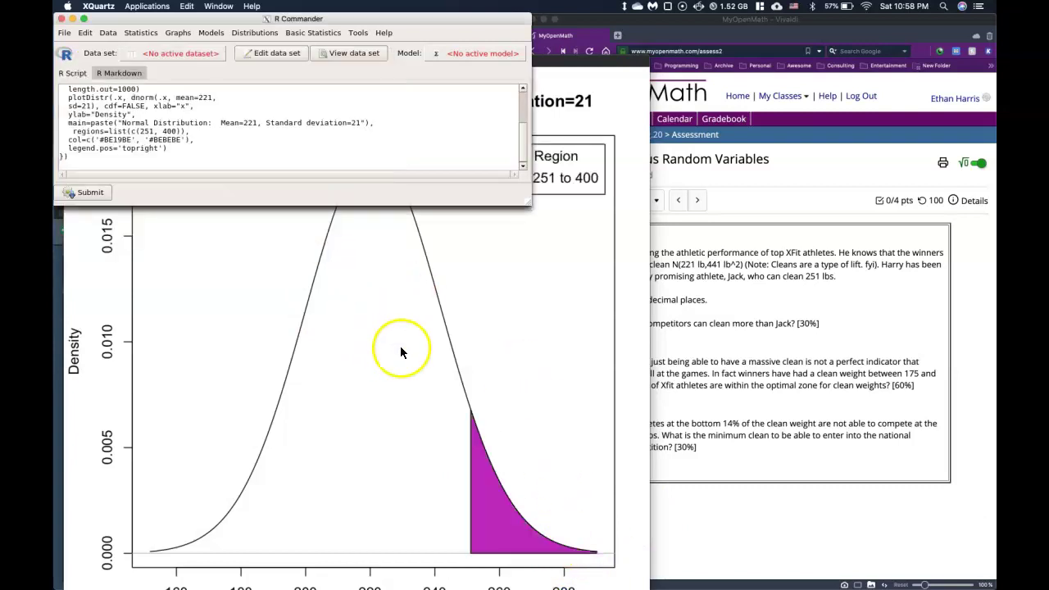
# Examine the normal curve shaded from 251 to 400, and minimize the plot window to uncover R Commander
pyautogui.click(481, 437)
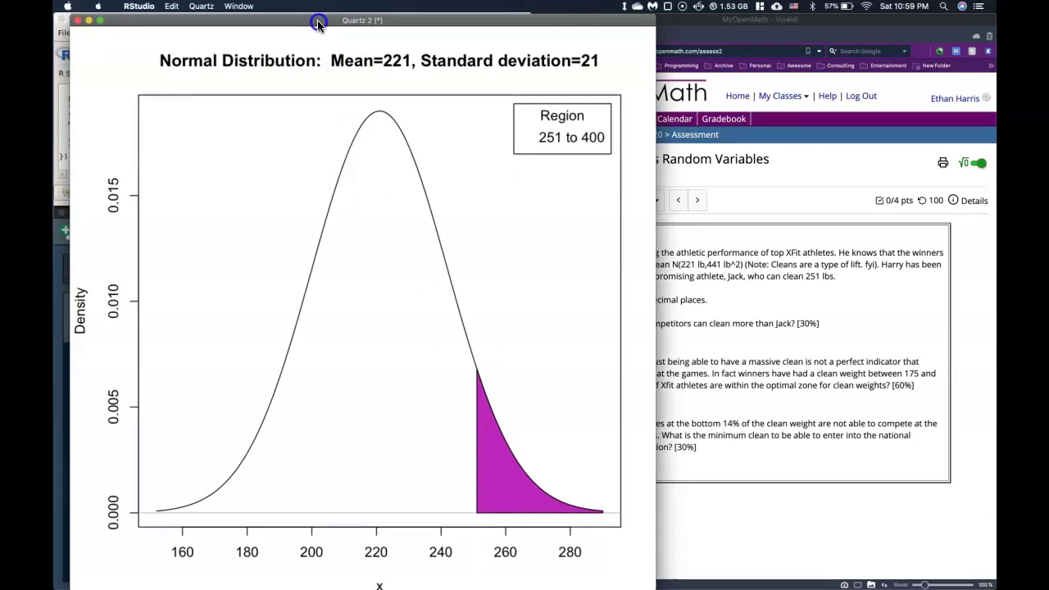
pyautogui.moveTo(318, 25); pyautogui.dragTo(318, 25)
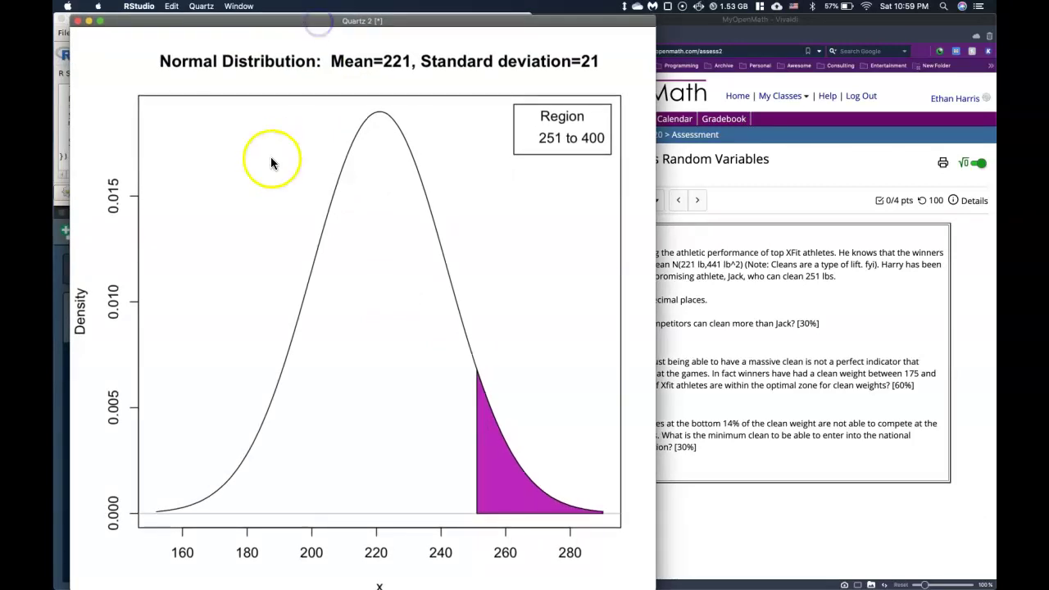
pyautogui.click(89, 22)
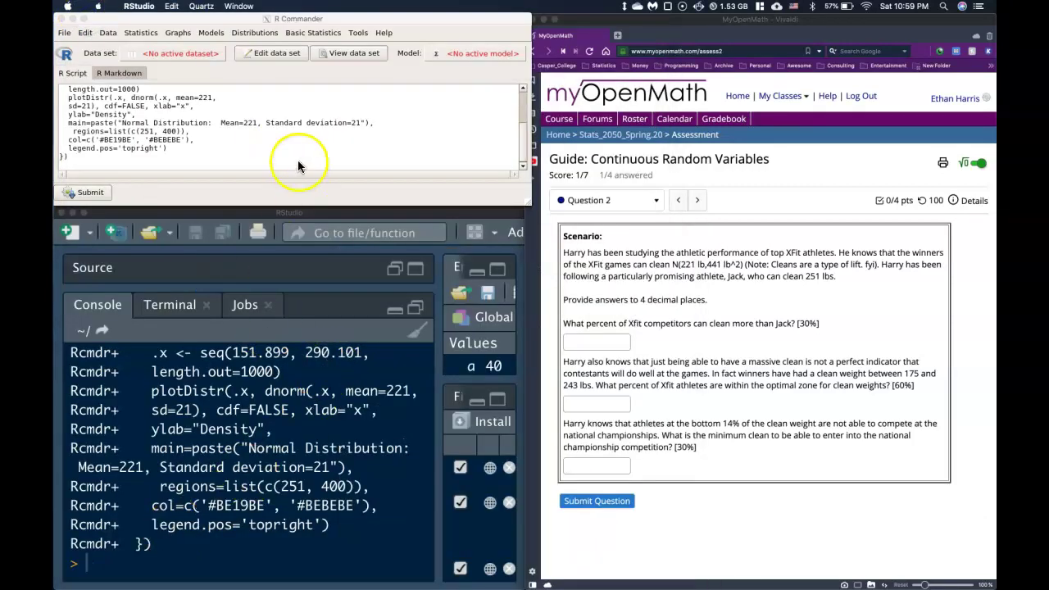
# In R Commander, compute the lower-tail normal probability for the value 251 with mean 221 and standard deviation 21
pyautogui.click(299, 146)
pyautogui.click(311, 34)
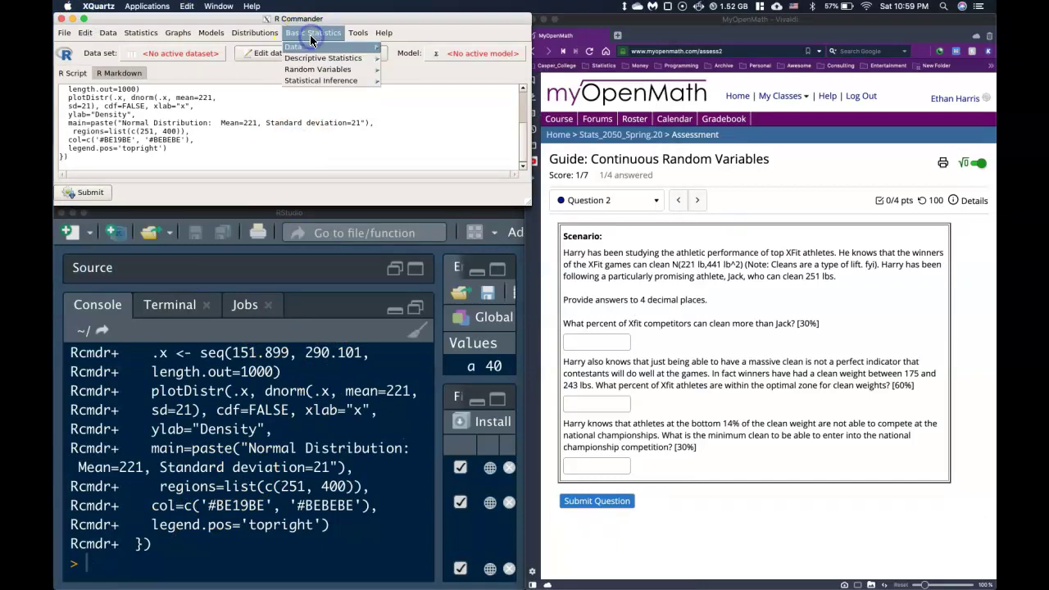
pyautogui.moveTo(328, 69)
pyautogui.moveTo(425, 72)
pyautogui.moveTo(537, 77)
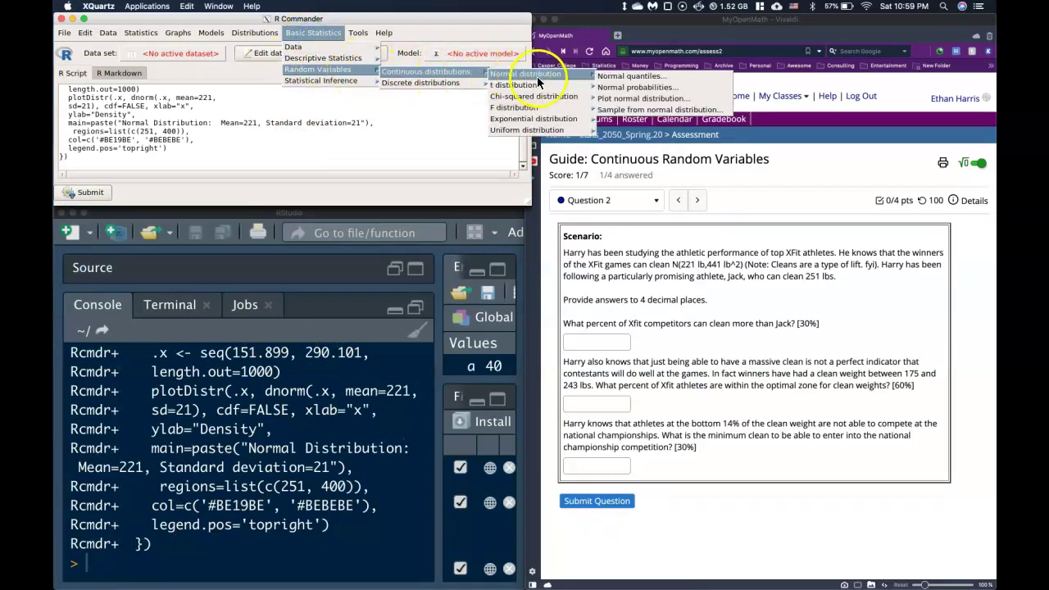
pyautogui.click(679, 88)
pyautogui.click(161, 83)
pyautogui.click(150, 86)
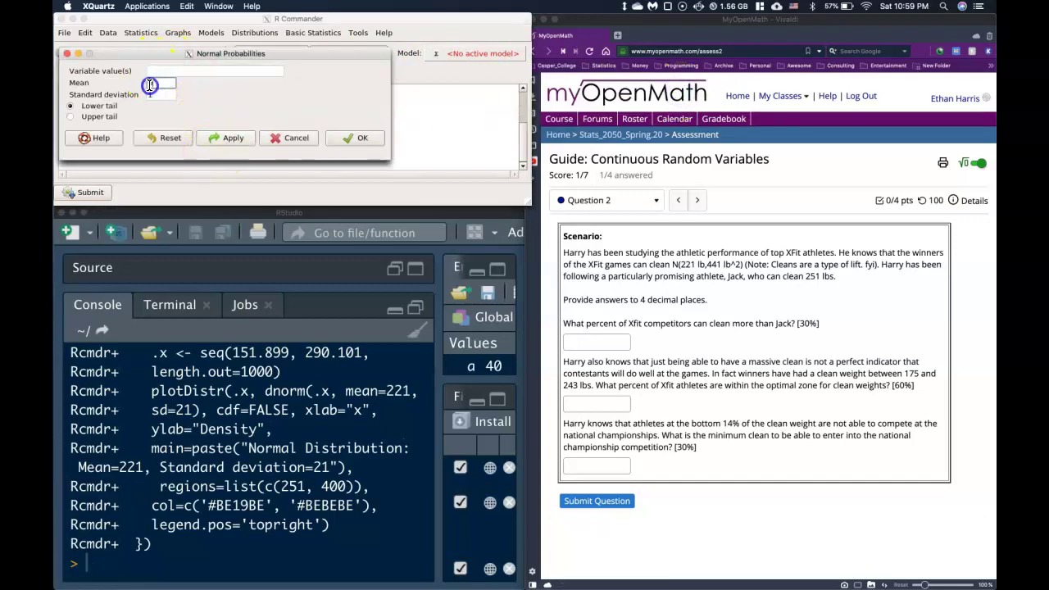
pyautogui.write('221')
pyautogui.click(136, 99)
pyautogui.click(159, 73)
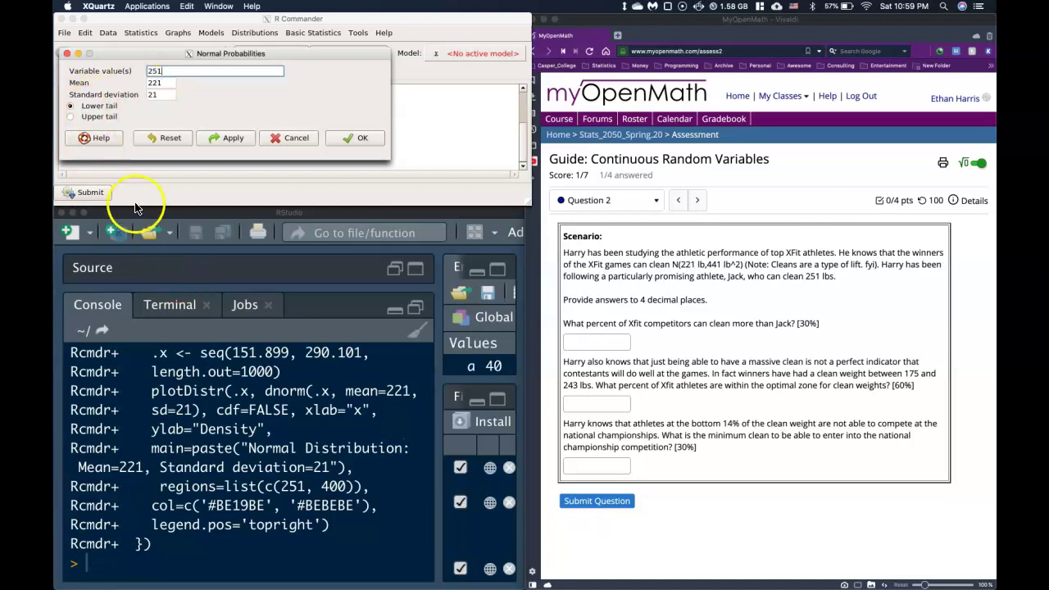
pyautogui.click(352, 137)
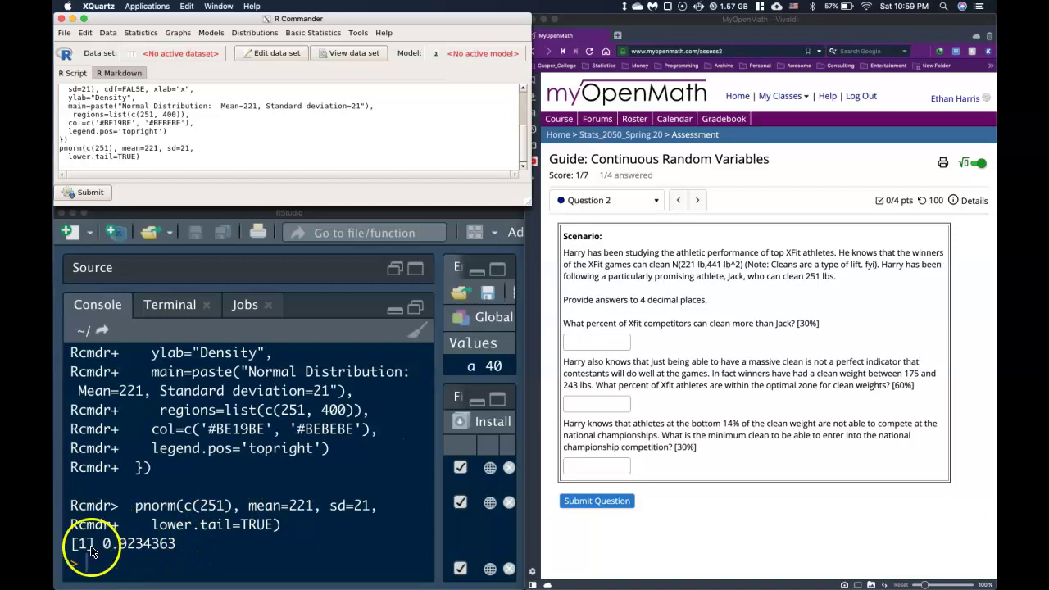
# Compute the normal probability for 251 again using the upper tail, keeping mean 221 and standard deviation 21
pyautogui.click(305, 35)
pyautogui.moveTo(413, 71)
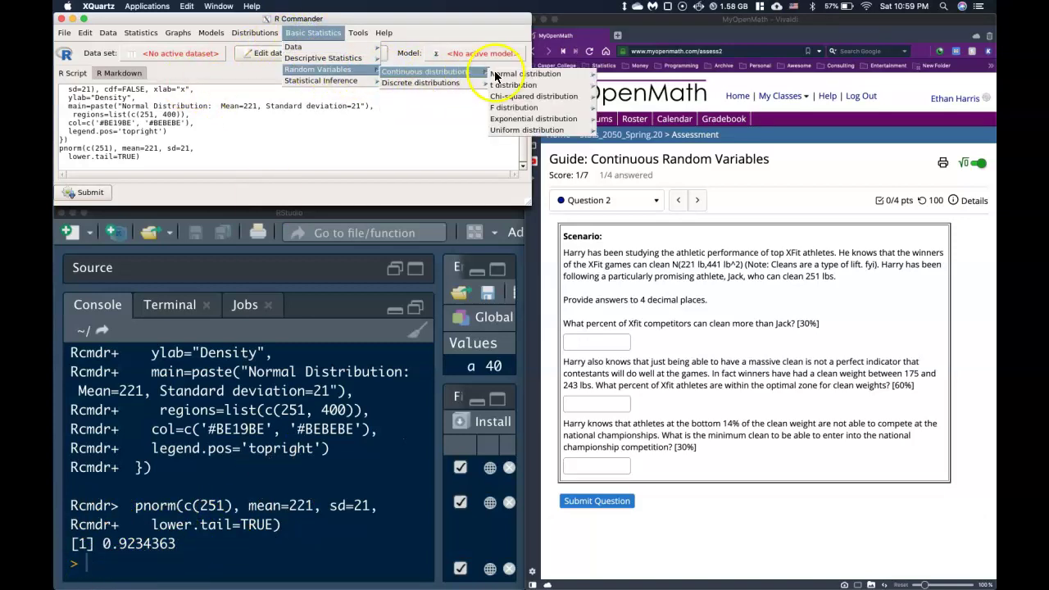
pyautogui.moveTo(578, 75)
pyautogui.click(643, 87)
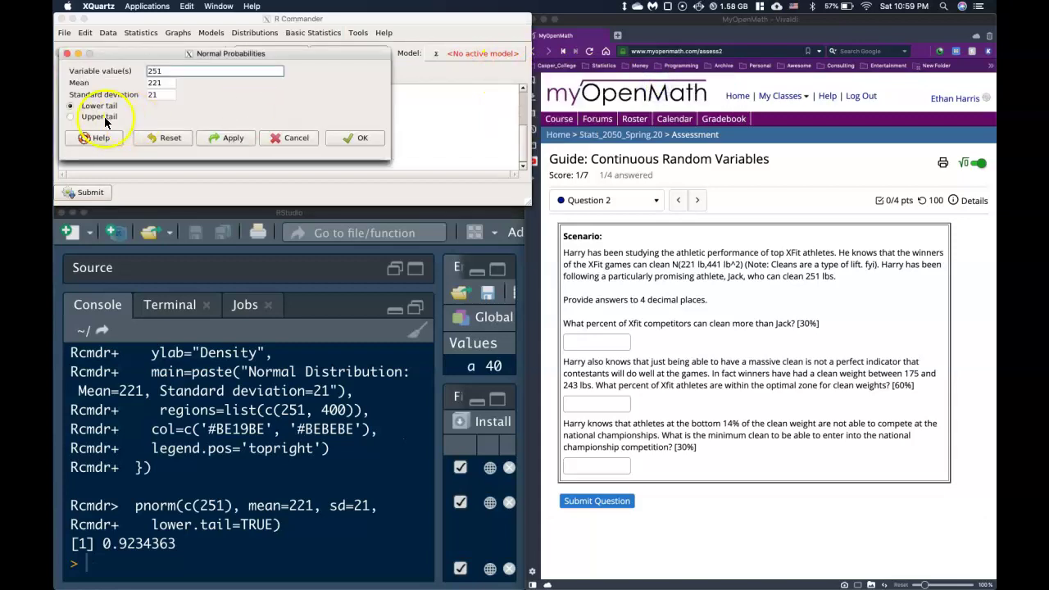
pyautogui.click(69, 116)
pyautogui.click(357, 138)
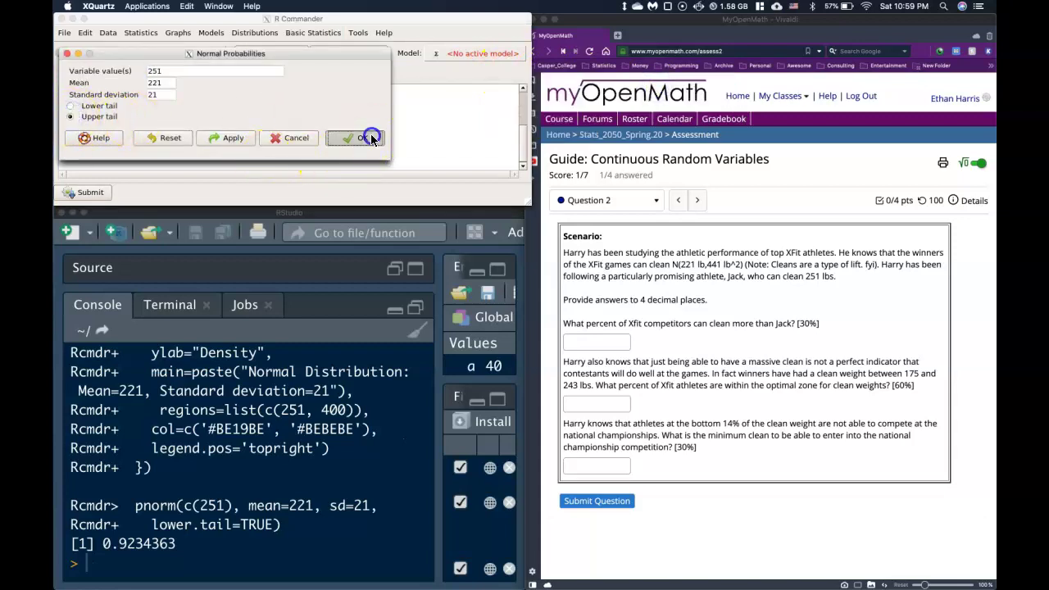
# Copy the upper-tail probability 0.07656373 from the RStudio console into the MyOpenMath answer for competitors who clean more than Jack
pyautogui.moveTo(185, 543); pyautogui.dragTo(105, 542)
pyautogui.press('super+c')
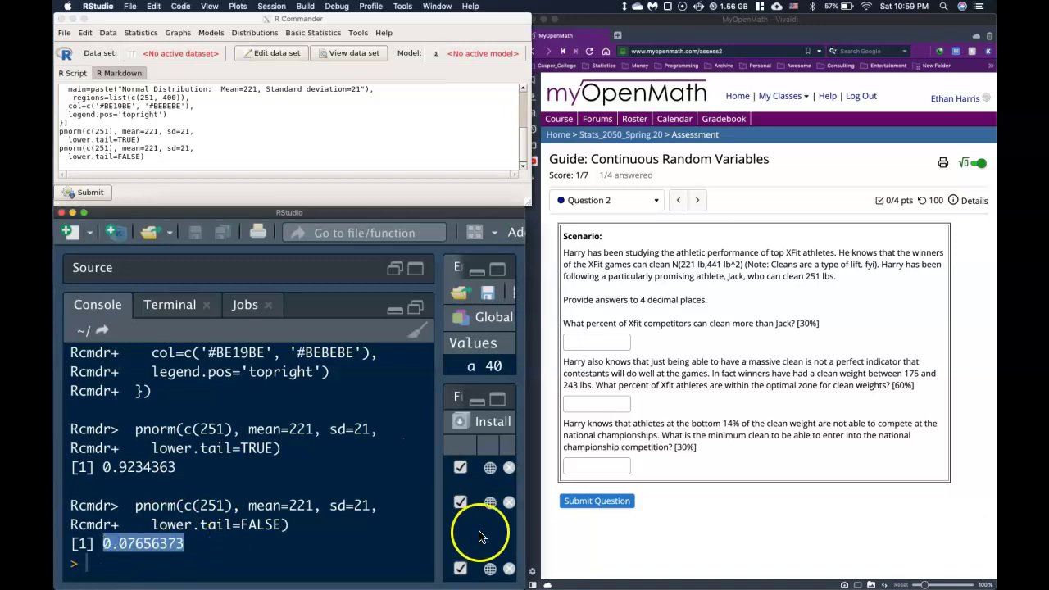
pyautogui.click(582, 345)
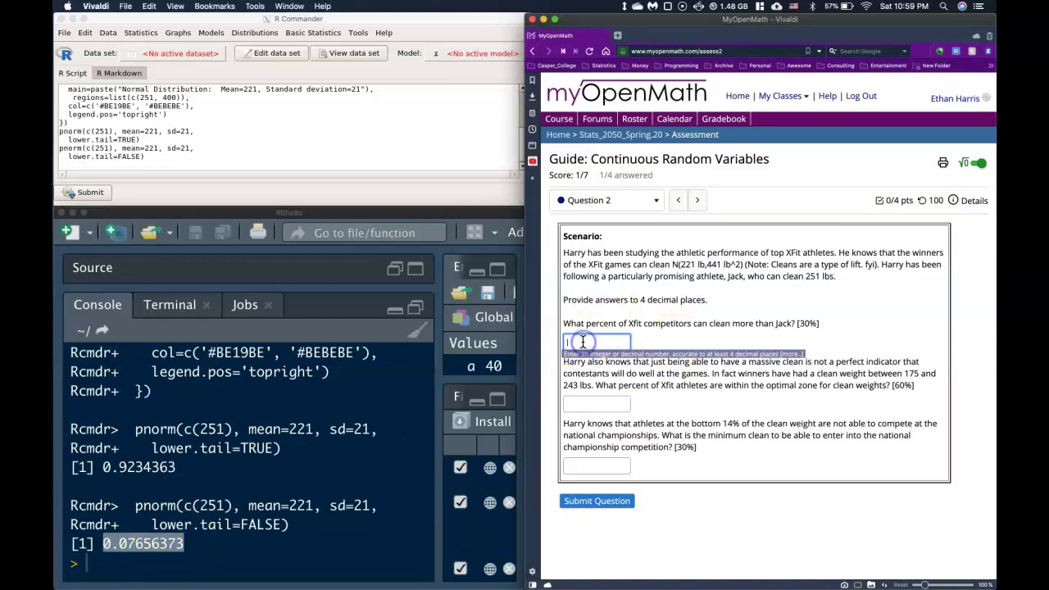
pyautogui.press('super+v')
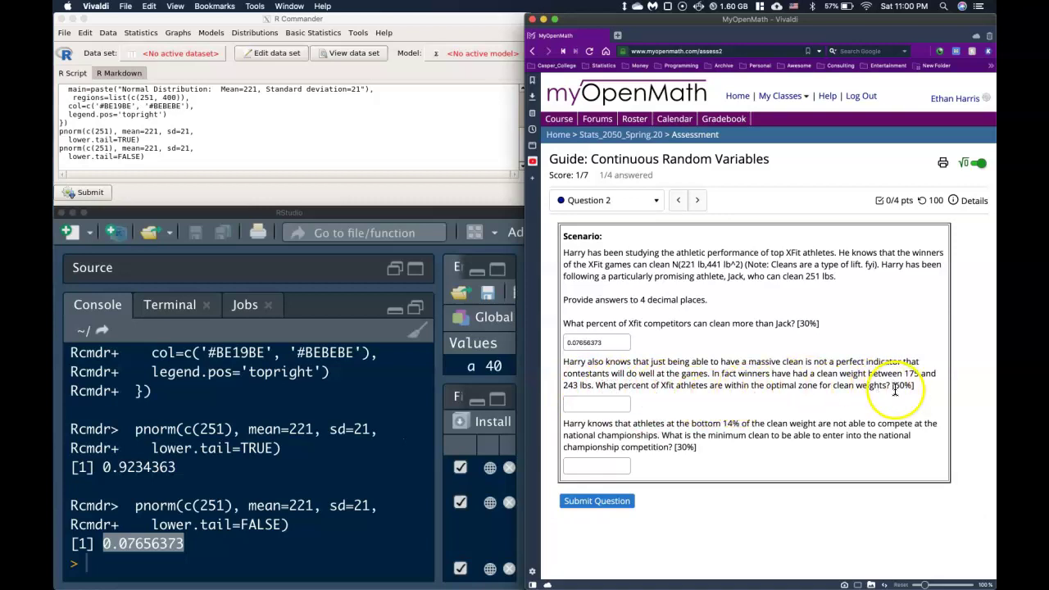
# Replot the normal density curve in R Commander with region 1 filled from 175 to 243
pyautogui.click(269, 124)
pyautogui.click(310, 33)
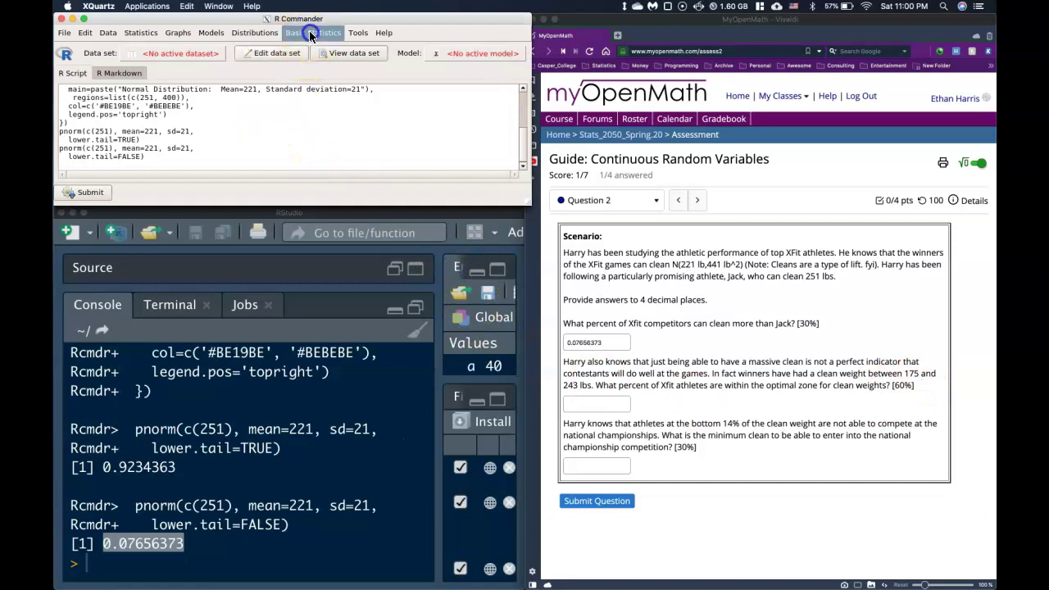
pyautogui.moveTo(319, 72)
pyautogui.moveTo(416, 72)
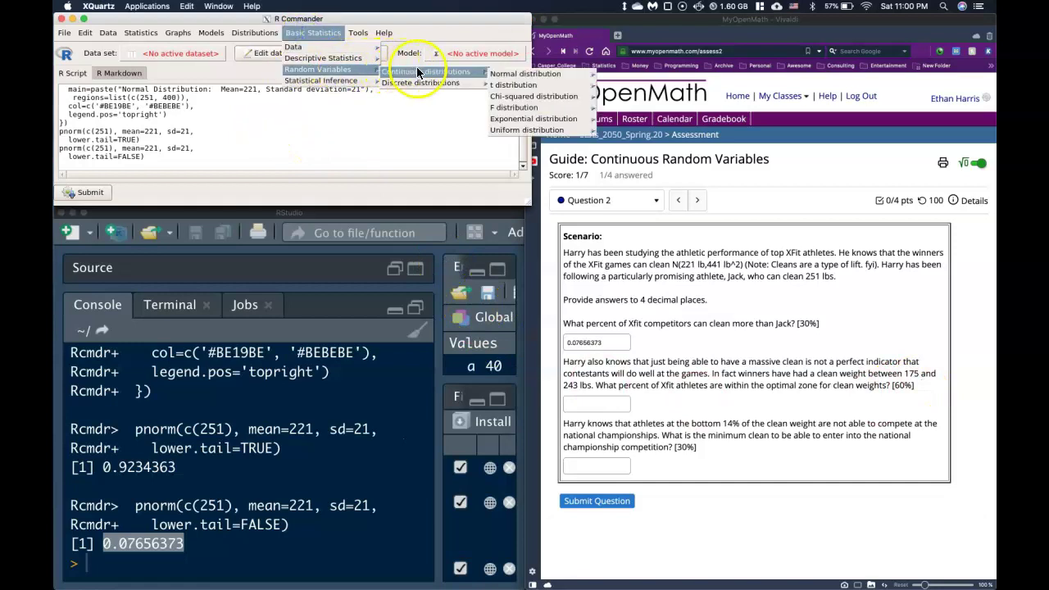
pyautogui.moveTo(541, 74)
pyautogui.click(629, 99)
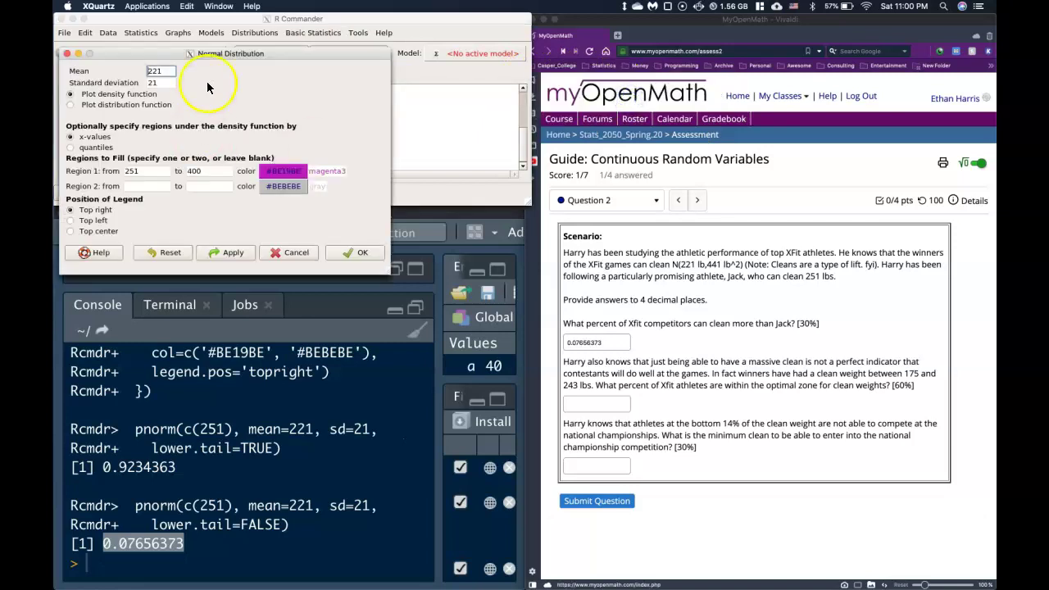
pyautogui.doubleClick(146, 168)
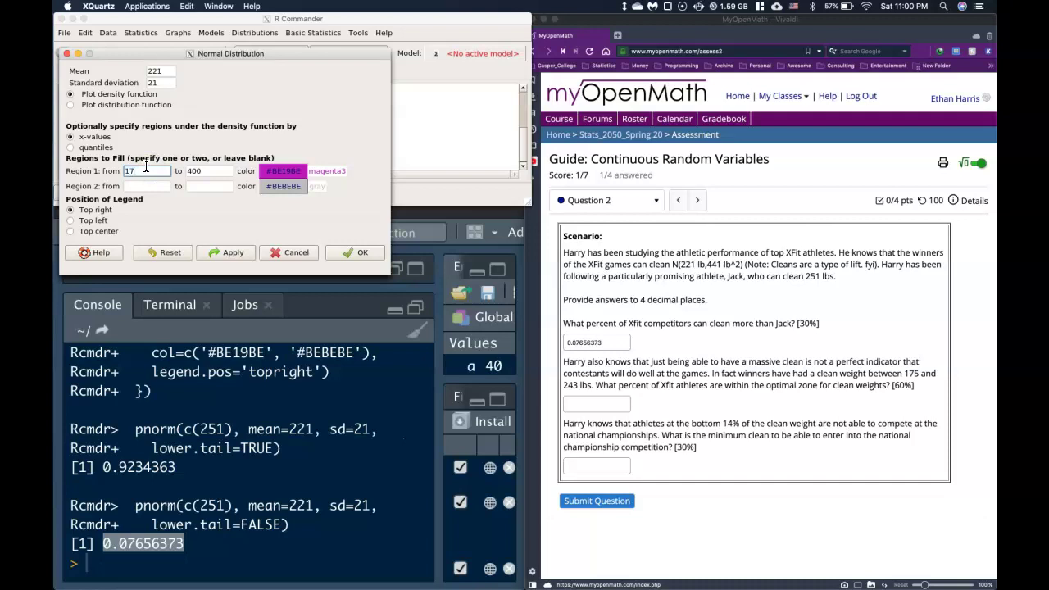
pyautogui.moveTo(226, 171); pyautogui.dragTo(173, 170)
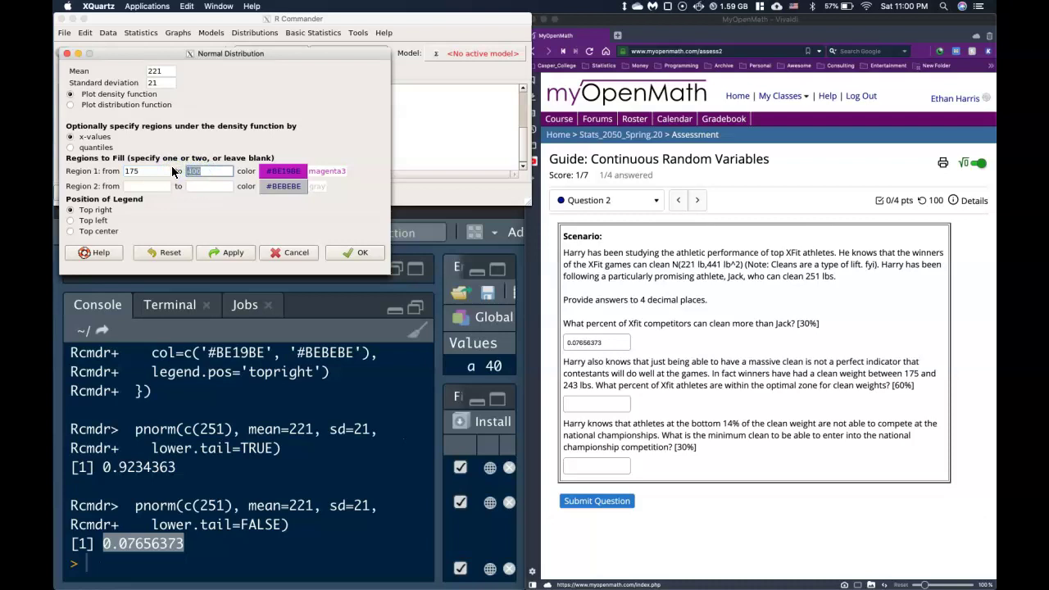
pyautogui.click(356, 255)
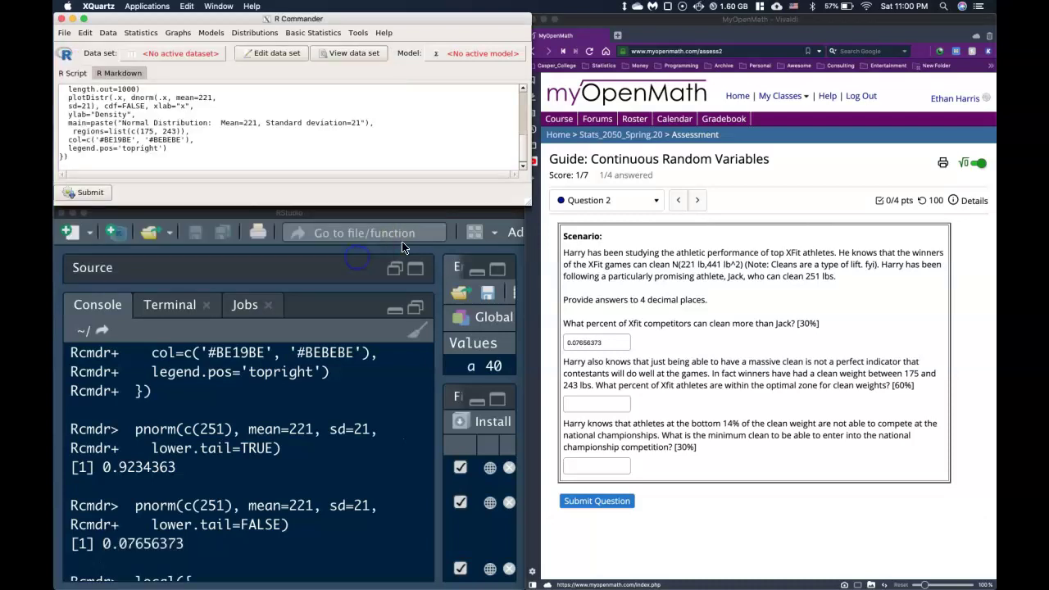
# Bring up the plot window, examine the area shaded between 175 and 243, and minimize the window
pyautogui.click(736, 577)
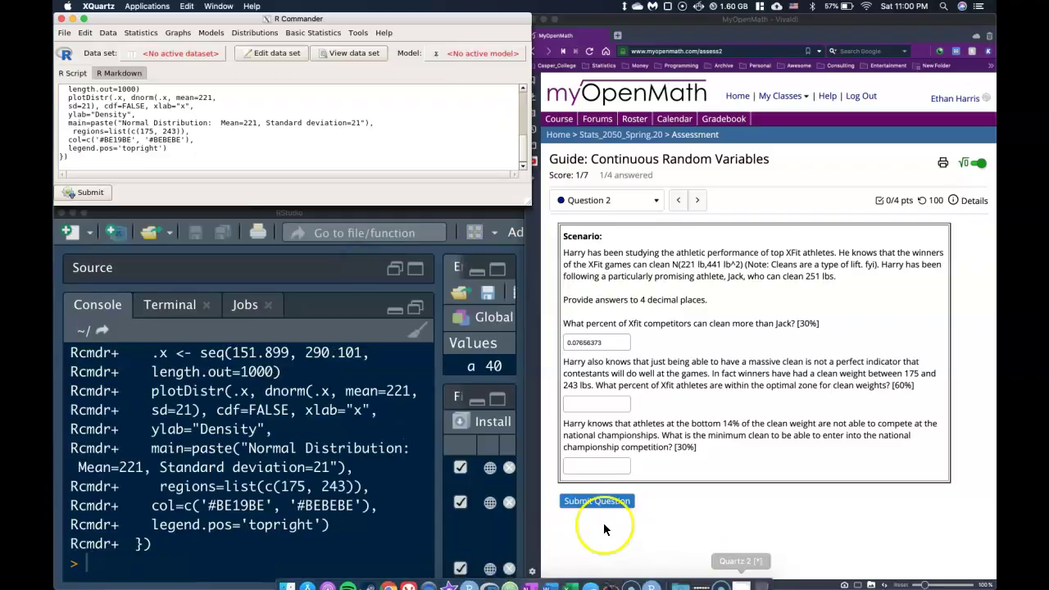
pyautogui.hotkey('ctrl', 'Up')
pyautogui.click(580, 492)
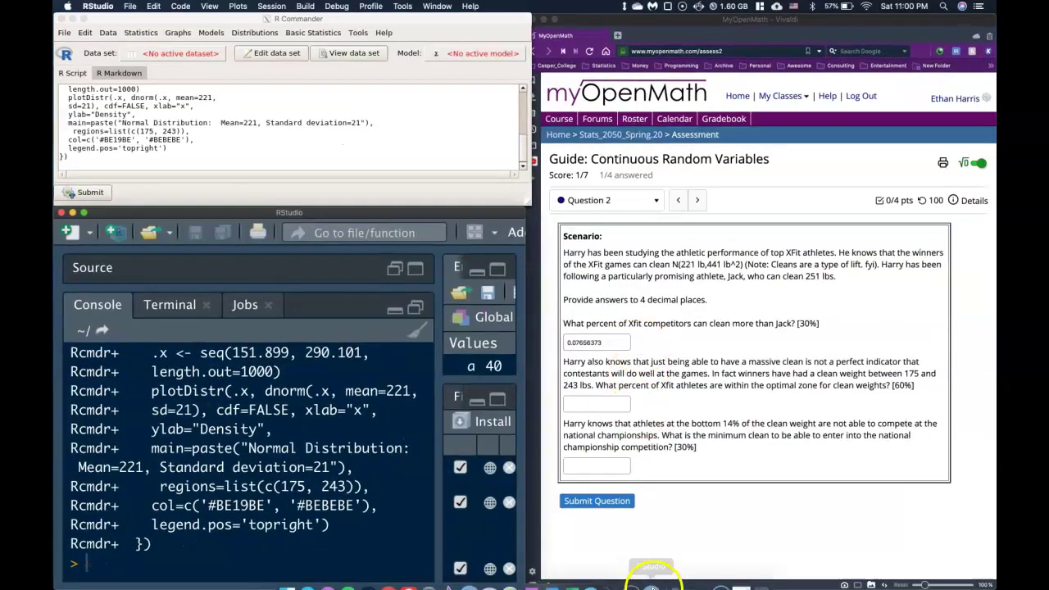
pyautogui.click(651, 579)
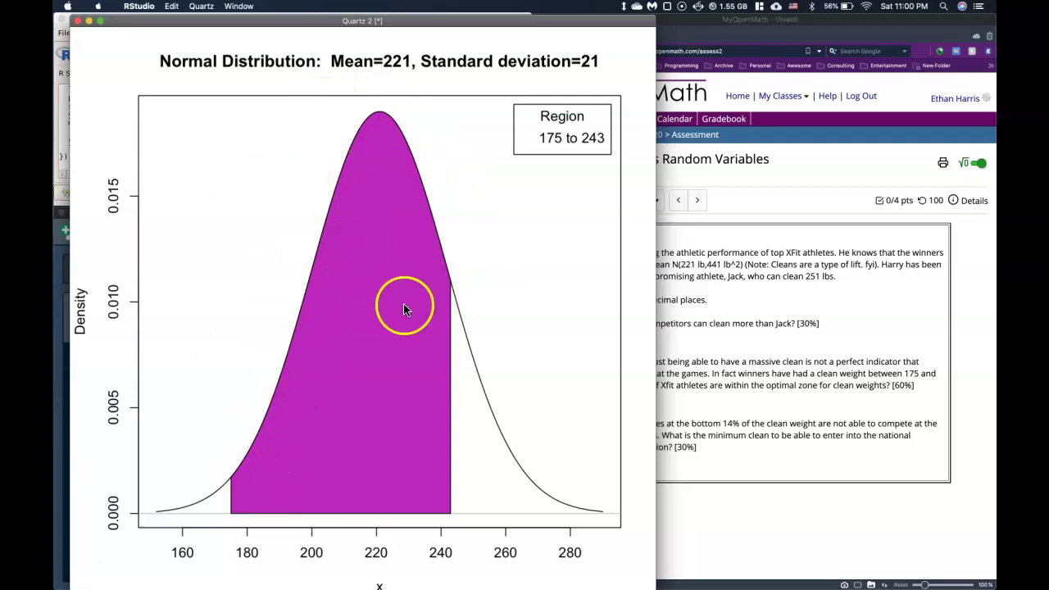
pyautogui.click(87, 19)
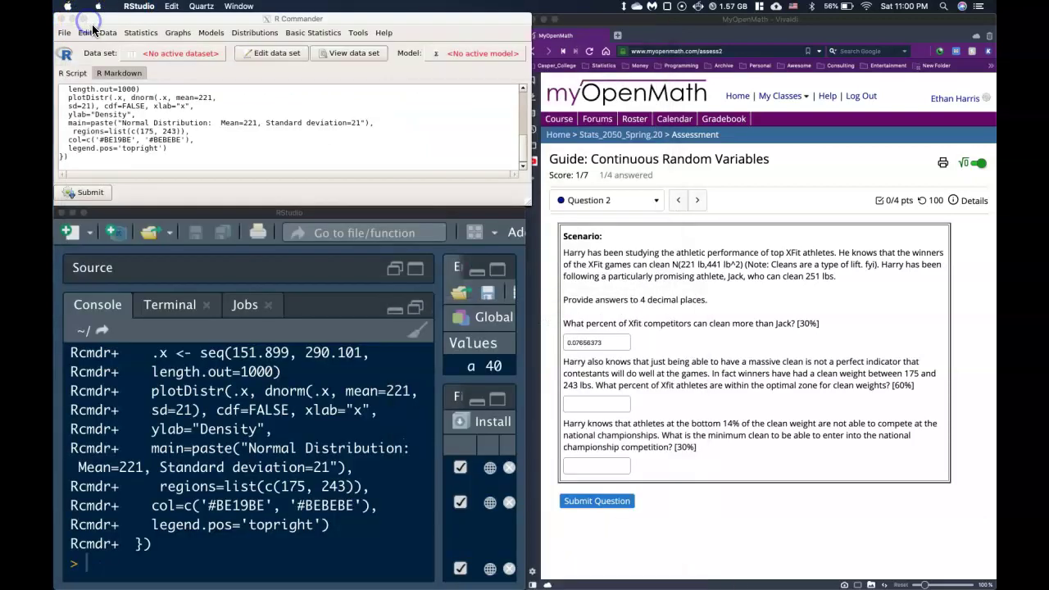
# Set up a lower-tail normal probability calculation in R Commander for the values 243,175 with mean 221 and standard deviation 21
pyautogui.click(309, 39)
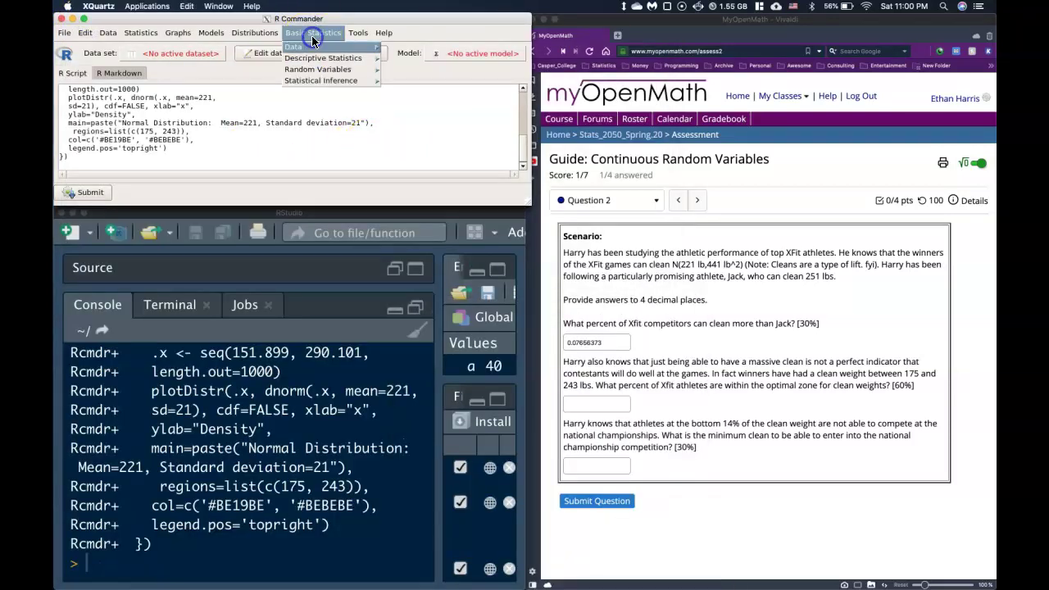
pyautogui.moveTo(337, 73)
pyautogui.moveTo(458, 73)
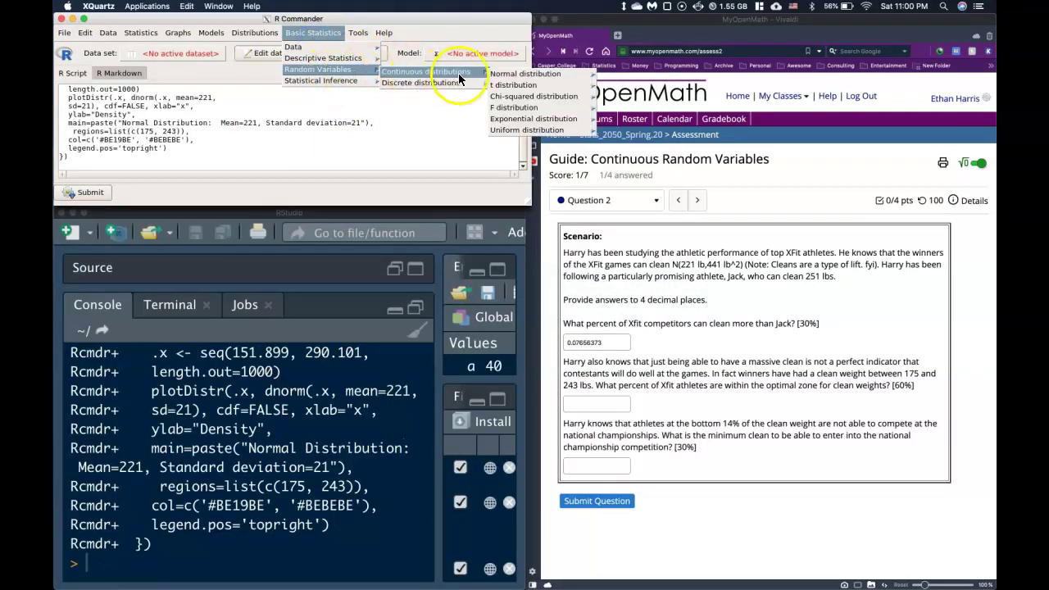
pyautogui.moveTo(553, 74)
pyautogui.click(636, 88)
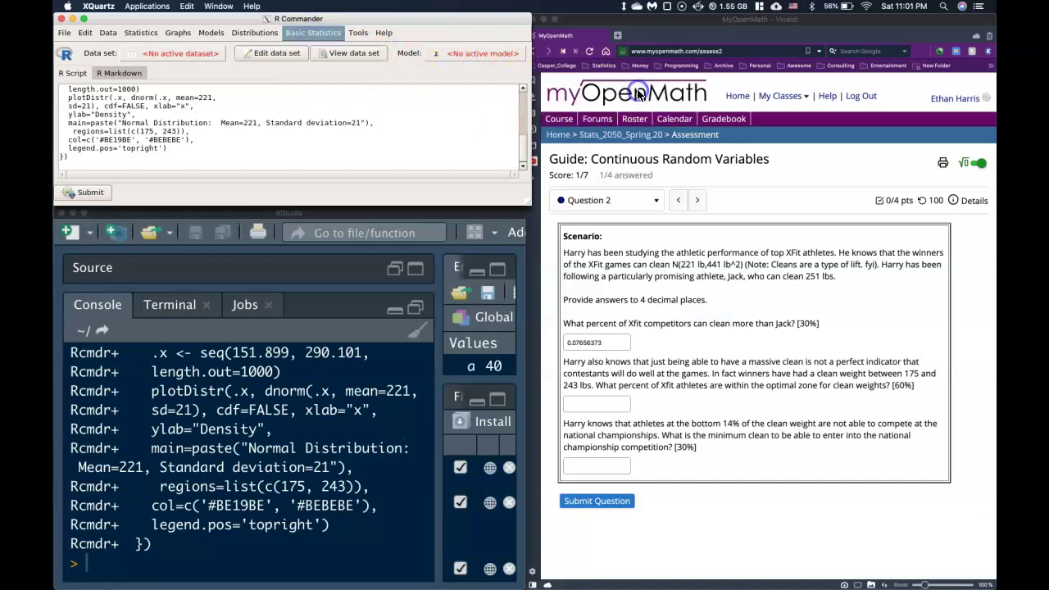
pyautogui.click(167, 75)
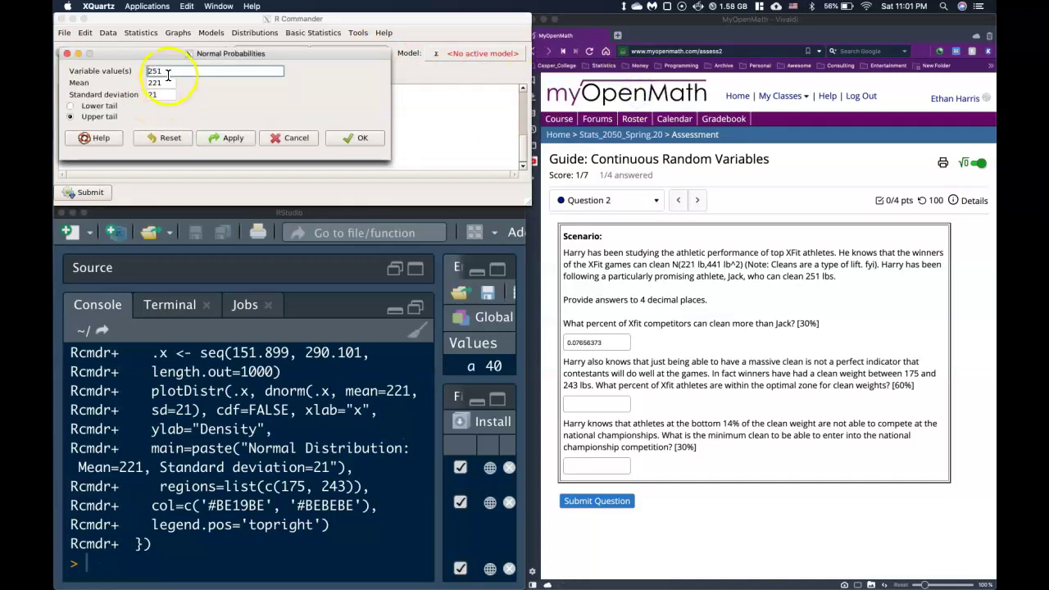
pyautogui.moveTo(167, 73); pyautogui.dragTo(135, 74)
pyautogui.write('243,175')
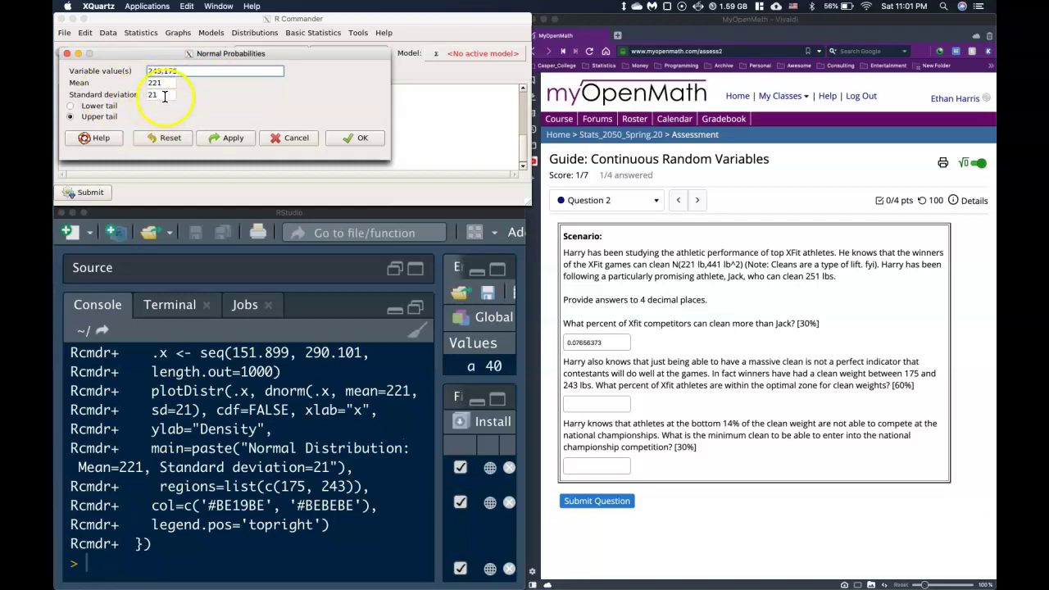
pyautogui.click(70, 106)
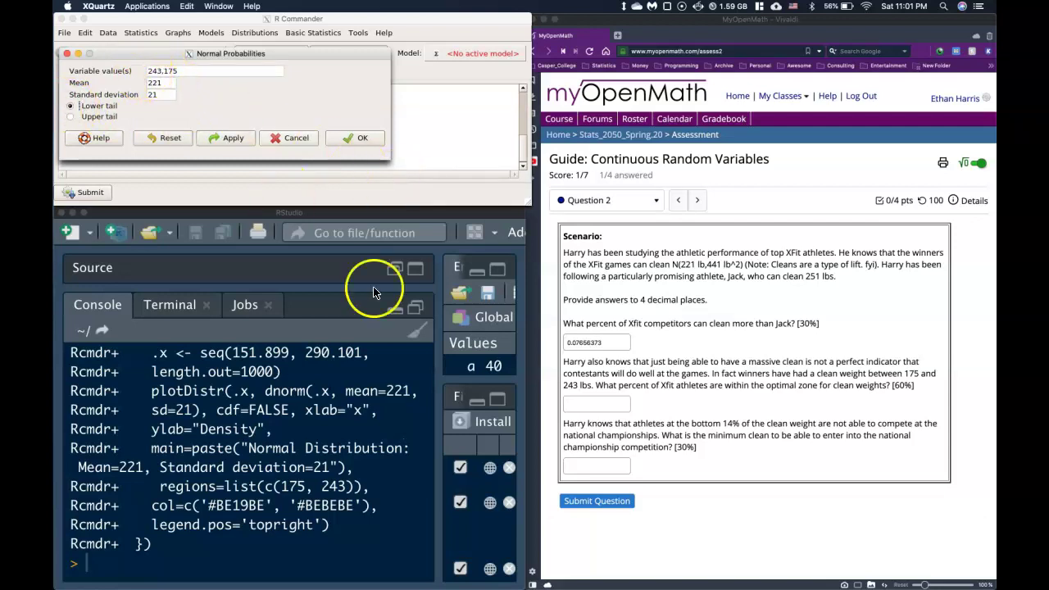
# Review the shaded plot once more, minimize it, and run the lower-tail probability calculation for 243 and 175
pyautogui.moveTo(545, 578)
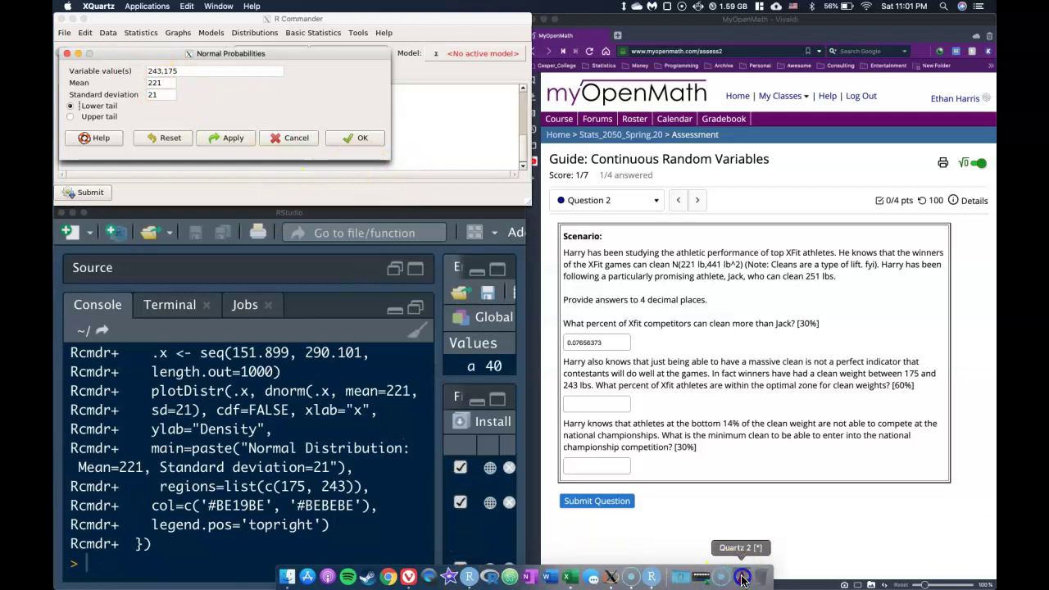
pyautogui.click(741, 577)
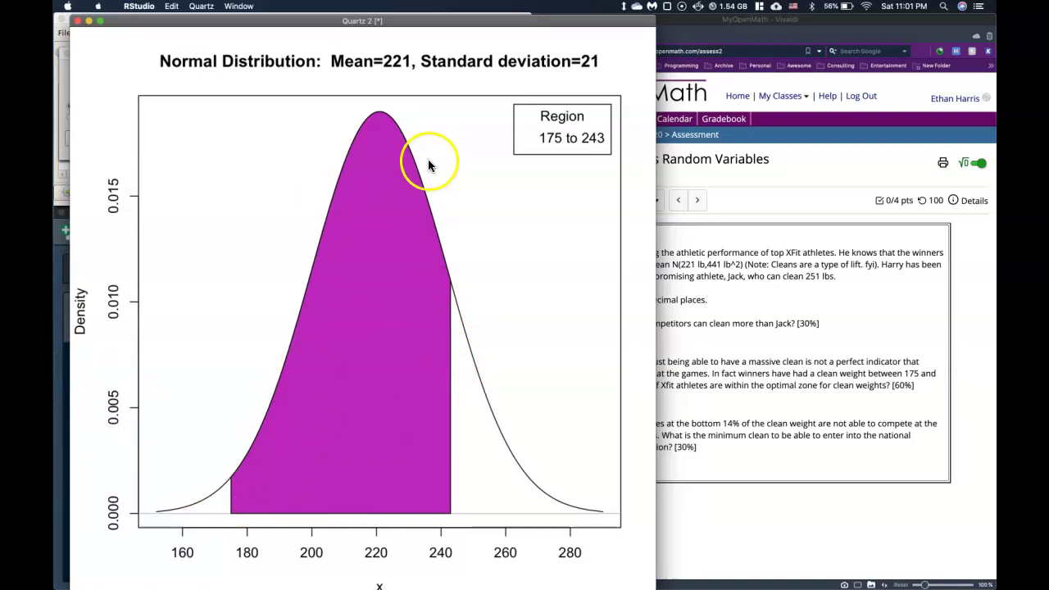
pyautogui.click(89, 22)
pyautogui.click(363, 141)
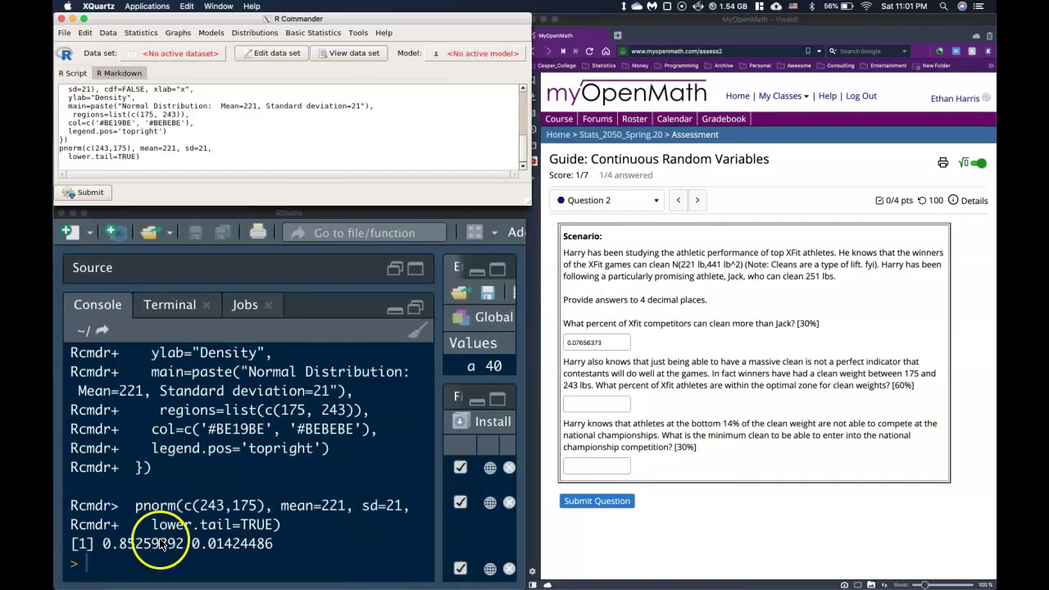
# Compute 0.85259292 - 0.01424486 in the RStudio console using the two lower-tail probabilities
pyautogui.moveTo(275, 544); pyautogui.dragTo(187, 566)
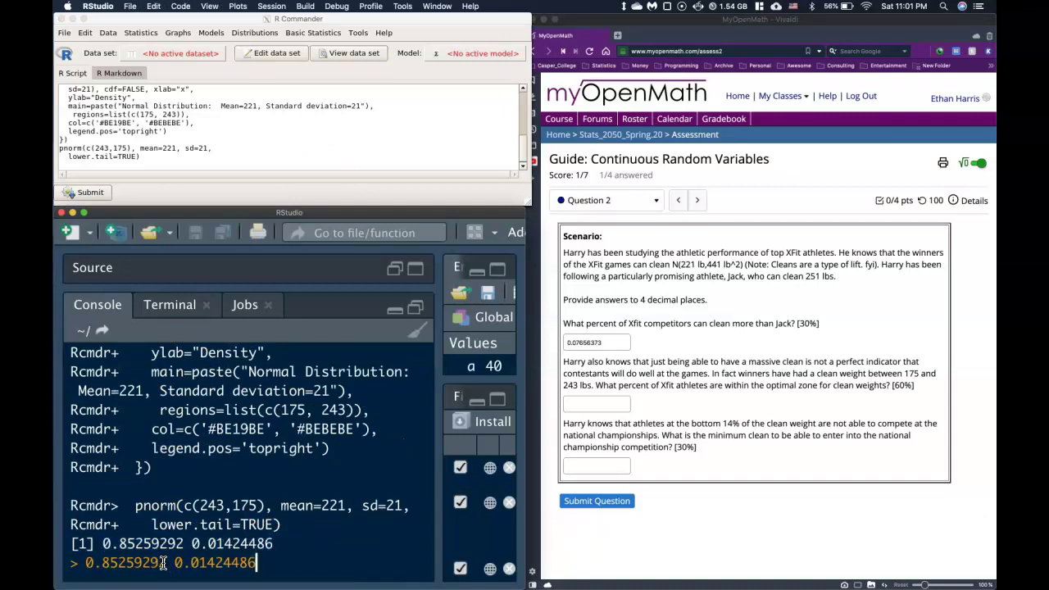
pyautogui.write('-')
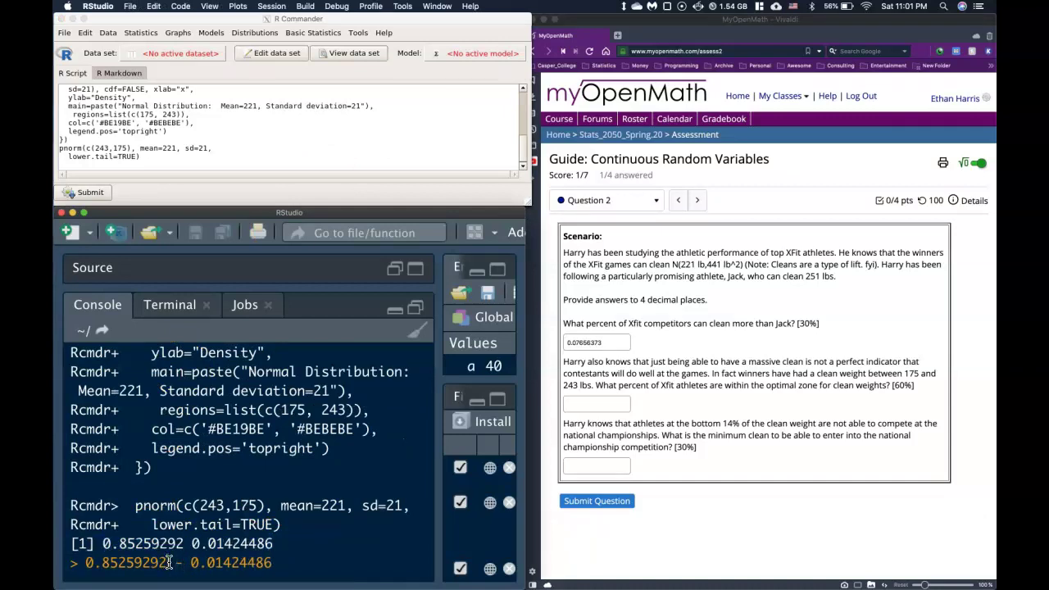
pyautogui.press('Return')
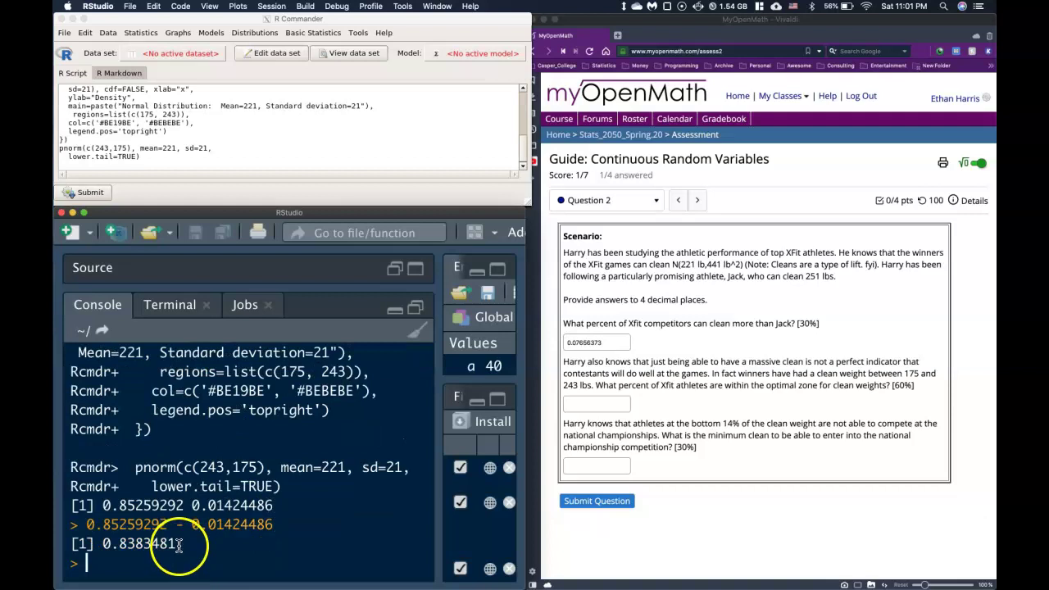
# Copy the difference from the console and enter 0.8383481 as the MyOpenMath answer for athletes within the optimal zone
pyautogui.moveTo(179, 543); pyautogui.dragTo(105, 543)
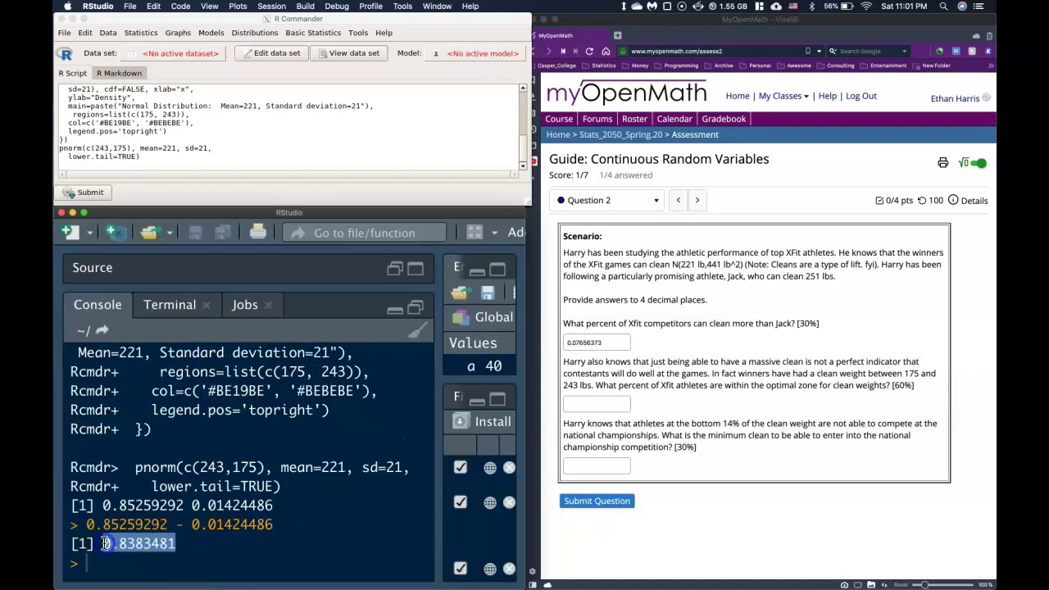
pyautogui.click(586, 401)
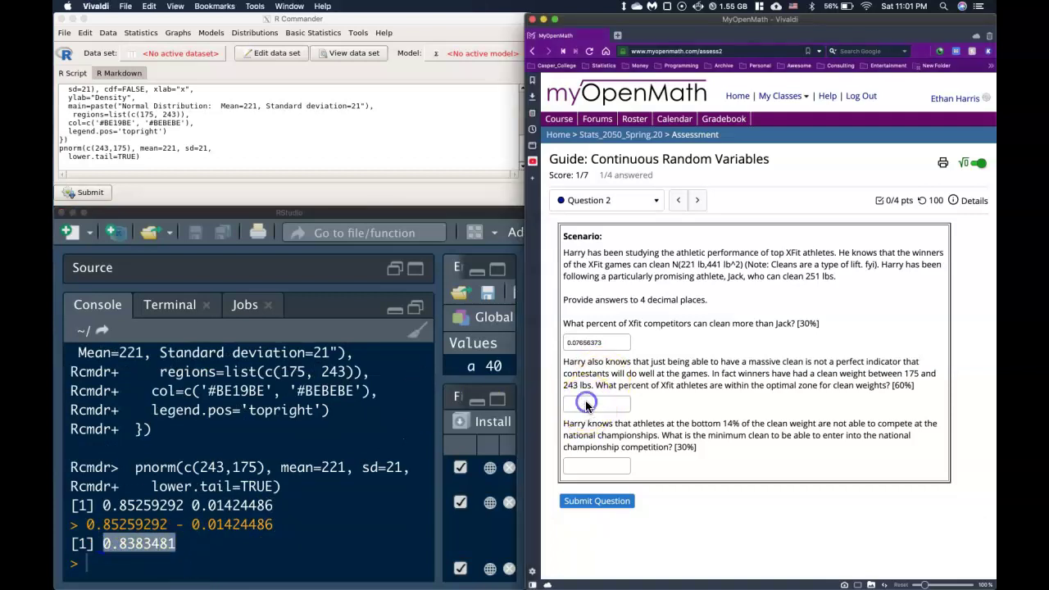
pyautogui.click(670, 354)
pyautogui.click(583, 429)
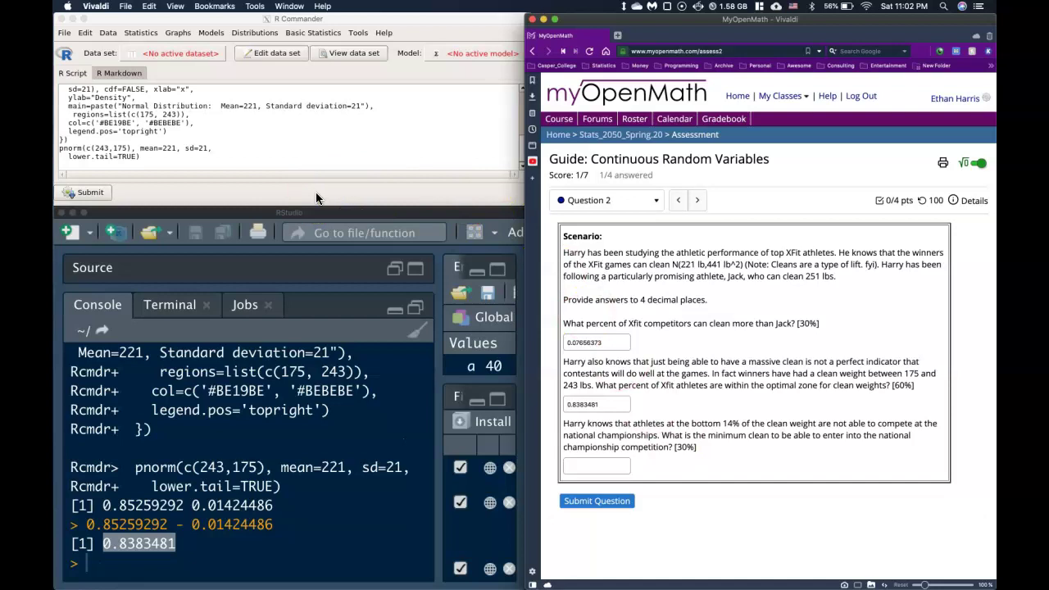
# Set up a lower-tail normal quantile calculation in R Commander for probability .14 with mean 221 and standard deviation 21
pyautogui.click(312, 136)
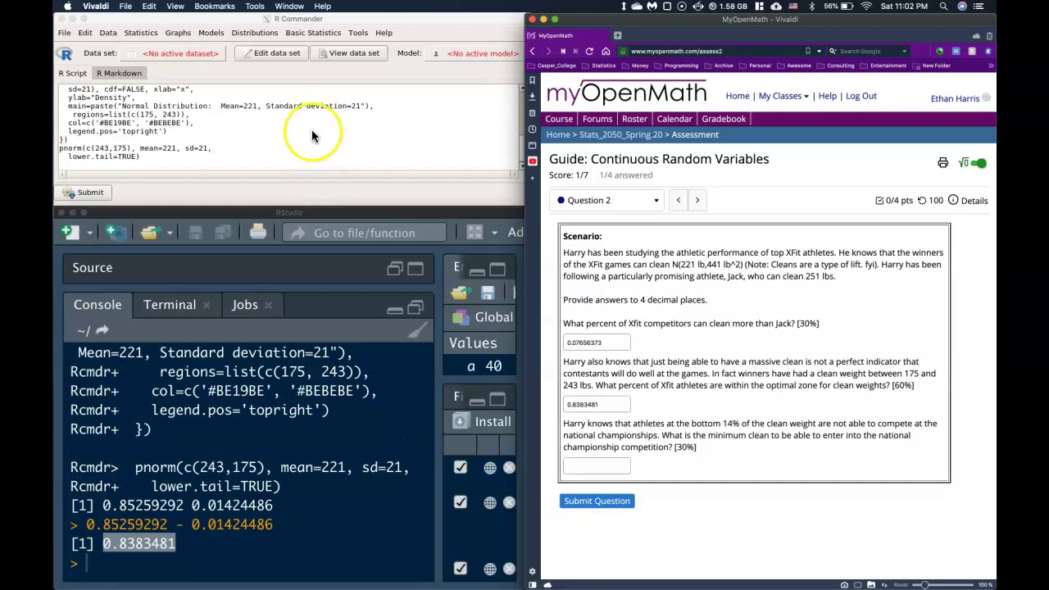
pyautogui.click(307, 33)
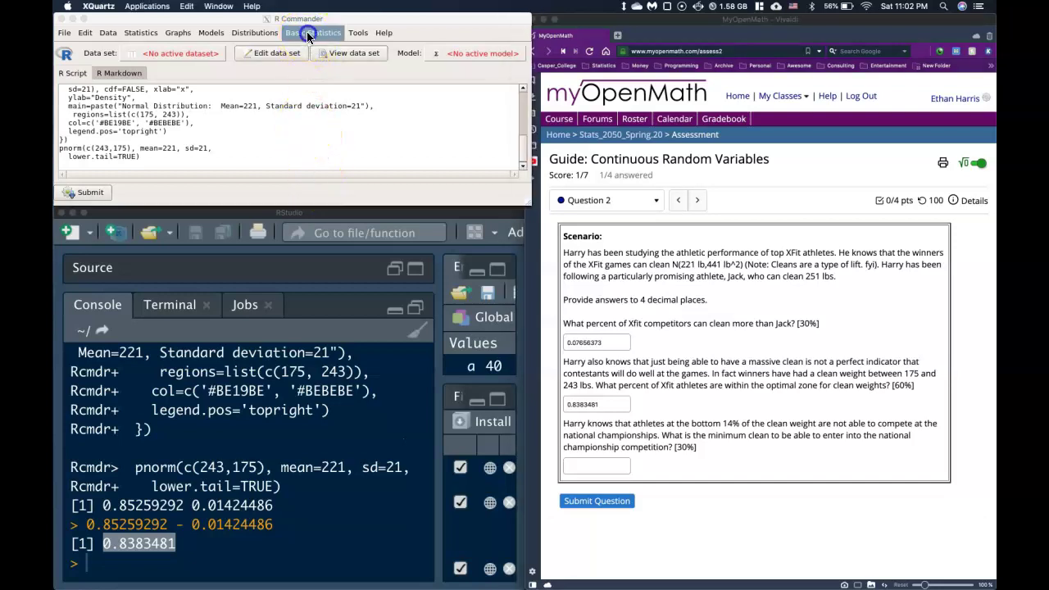
pyautogui.moveTo(323, 69)
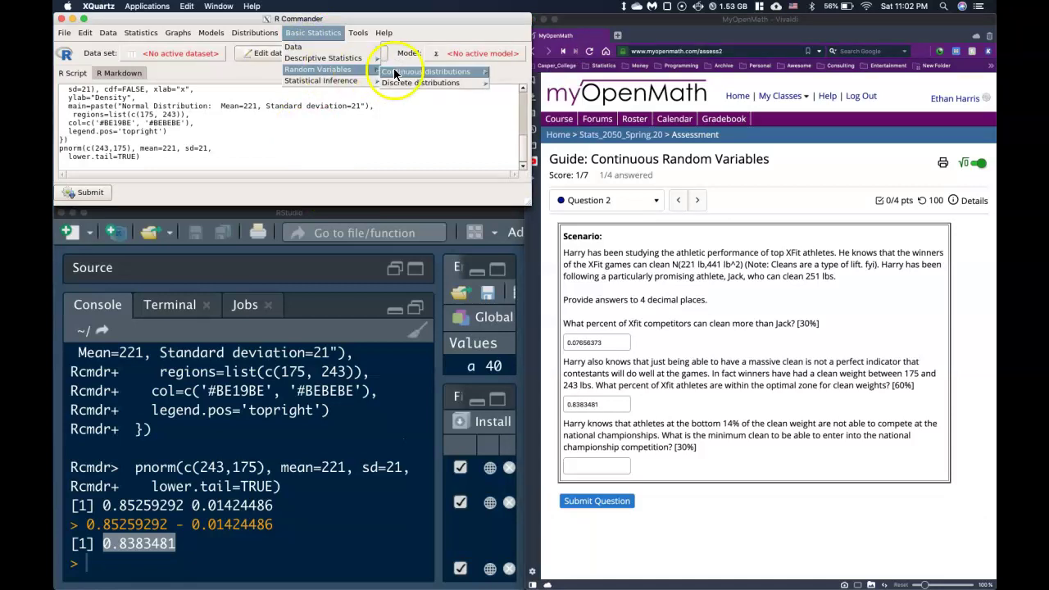
pyautogui.click(428, 72)
pyautogui.moveTo(529, 73)
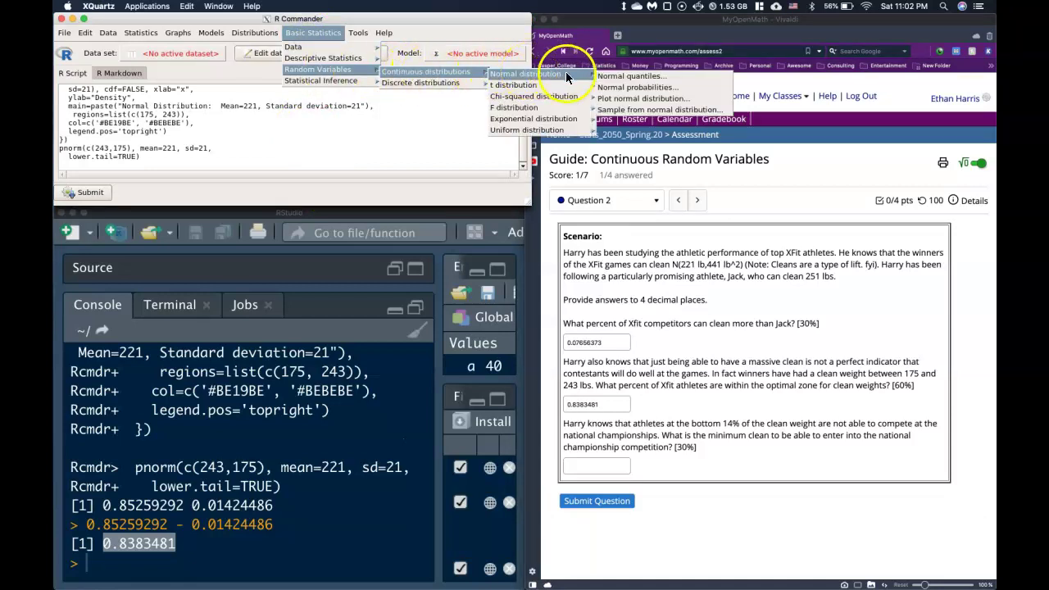
pyautogui.click(632, 76)
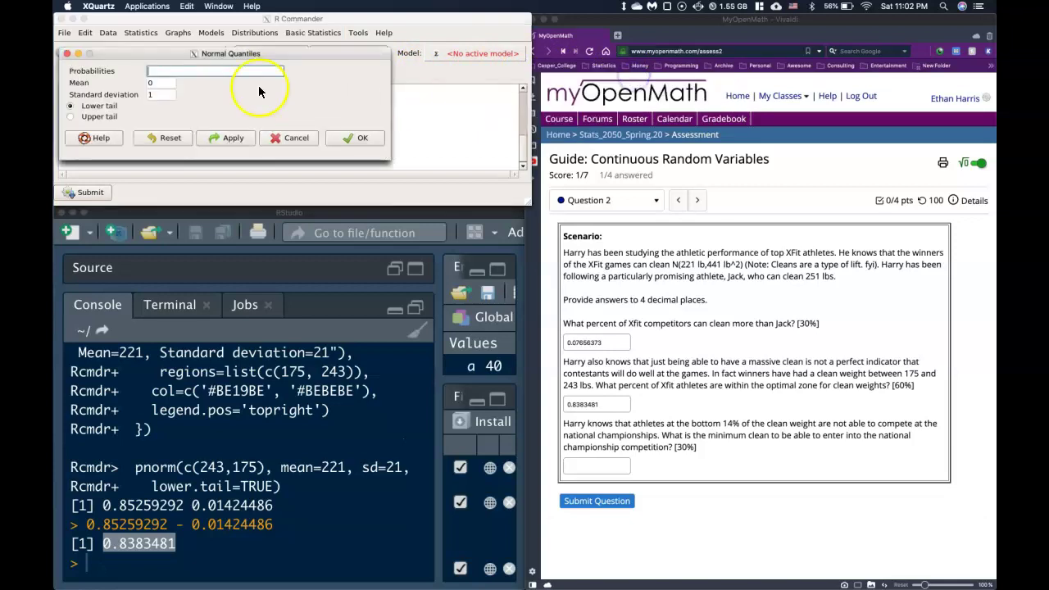
pyautogui.click(147, 82)
pyautogui.doubleClick(140, 84)
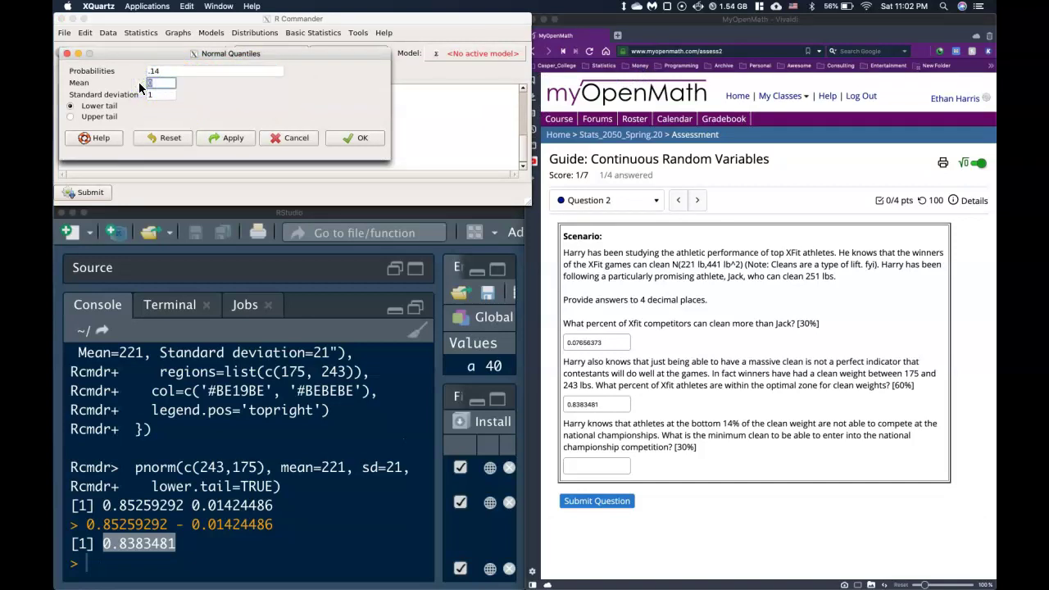
pyautogui.write('221')
pyautogui.doubleClick(162, 96)
pyautogui.write('21')
# Review the shaded normal plot, minimize it, and run the lower-tail quantile calculation for .14
pyautogui.moveTo(606, 583)
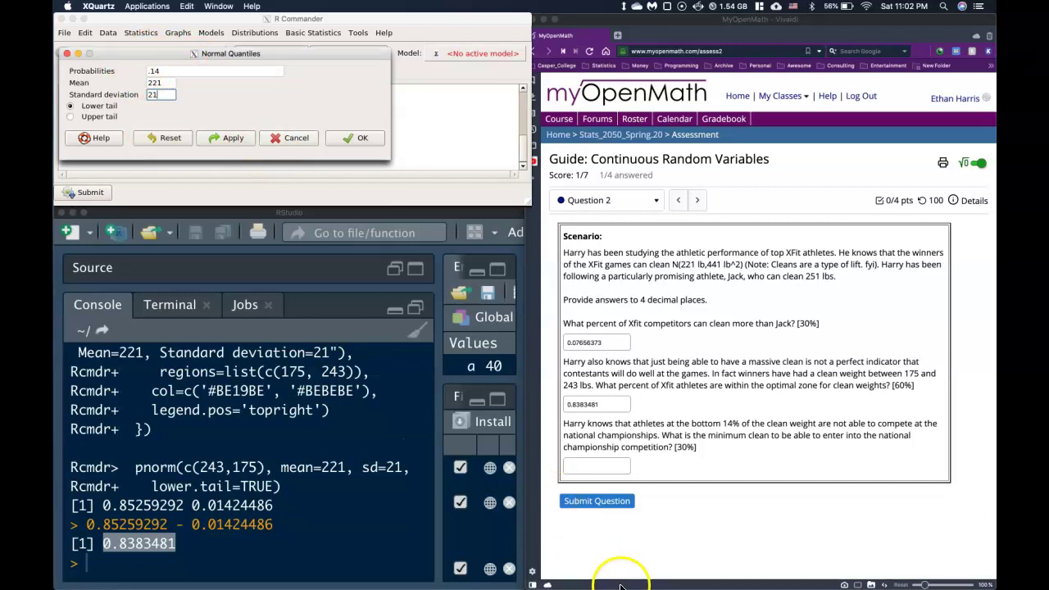
pyautogui.click(744, 579)
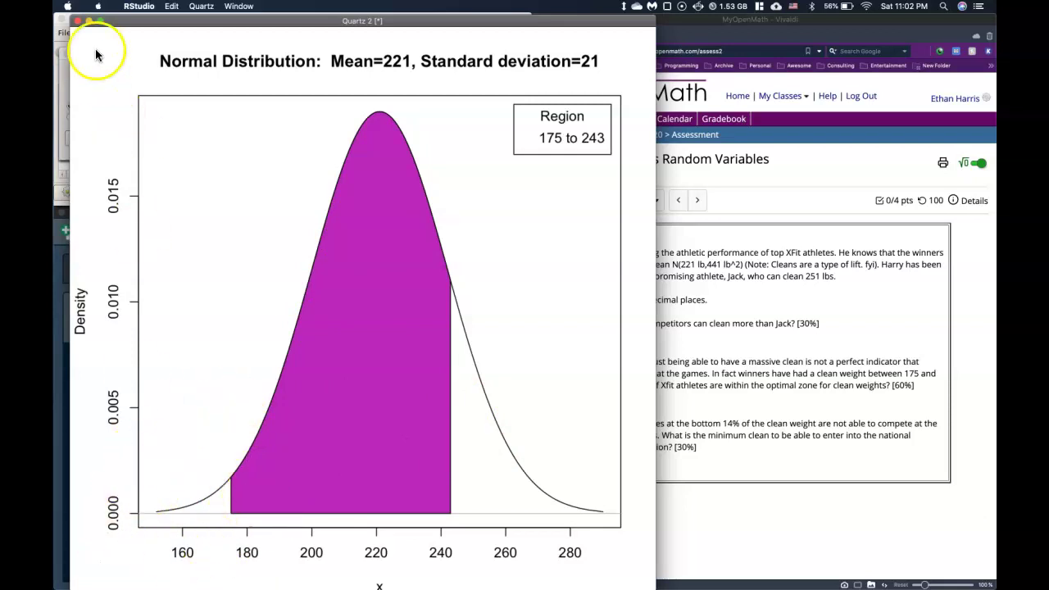
pyautogui.click(88, 22)
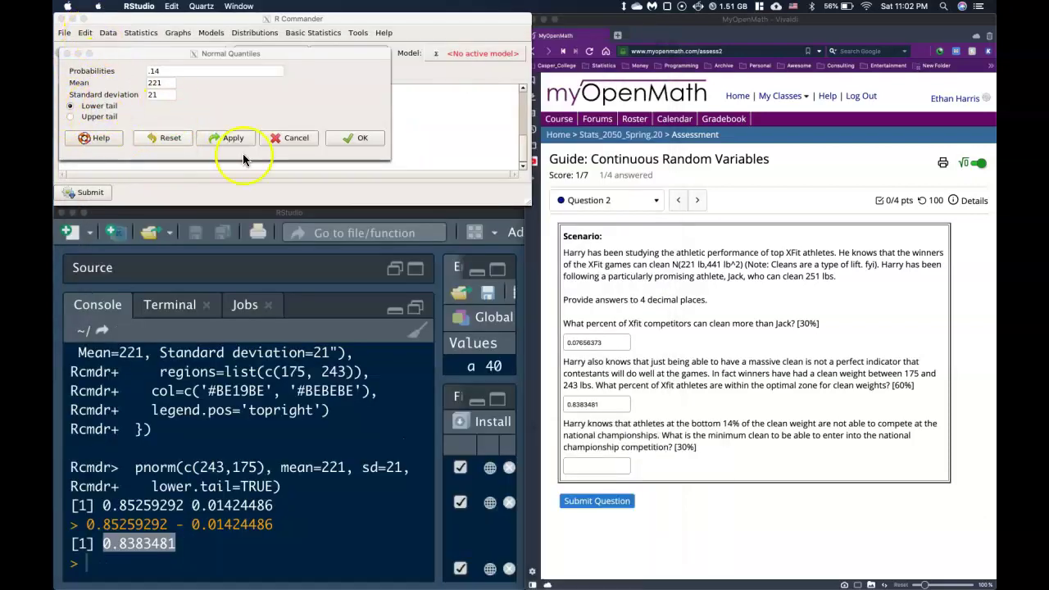
pyautogui.click(358, 139)
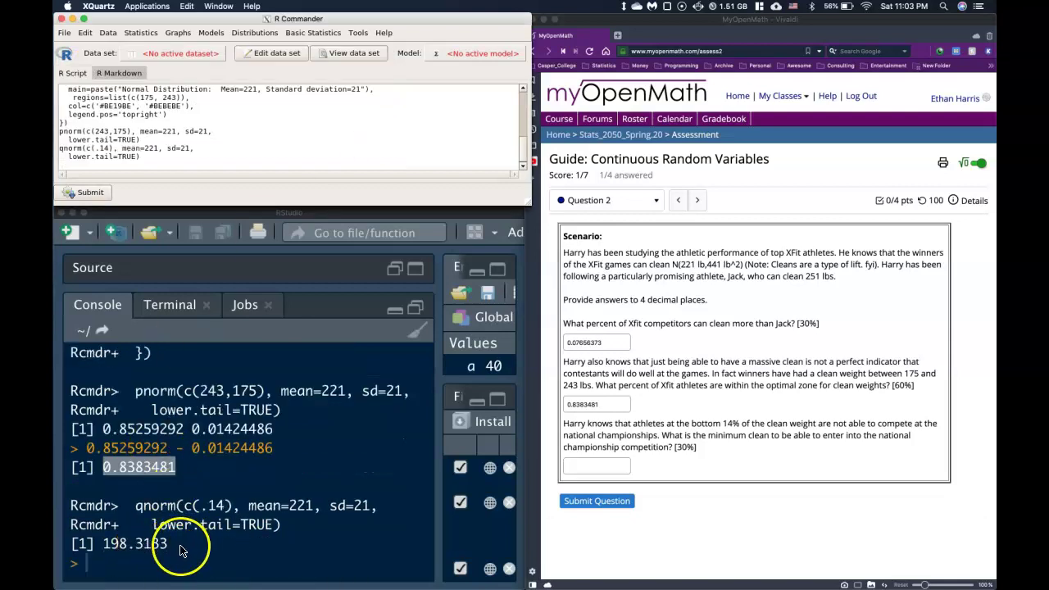
# Copy the quantile from the console, enter 198.3133 as the MyOpenMath minimum clean answer, and submit Question 2
pyautogui.moveTo(180, 549); pyautogui.dragTo(117, 548)
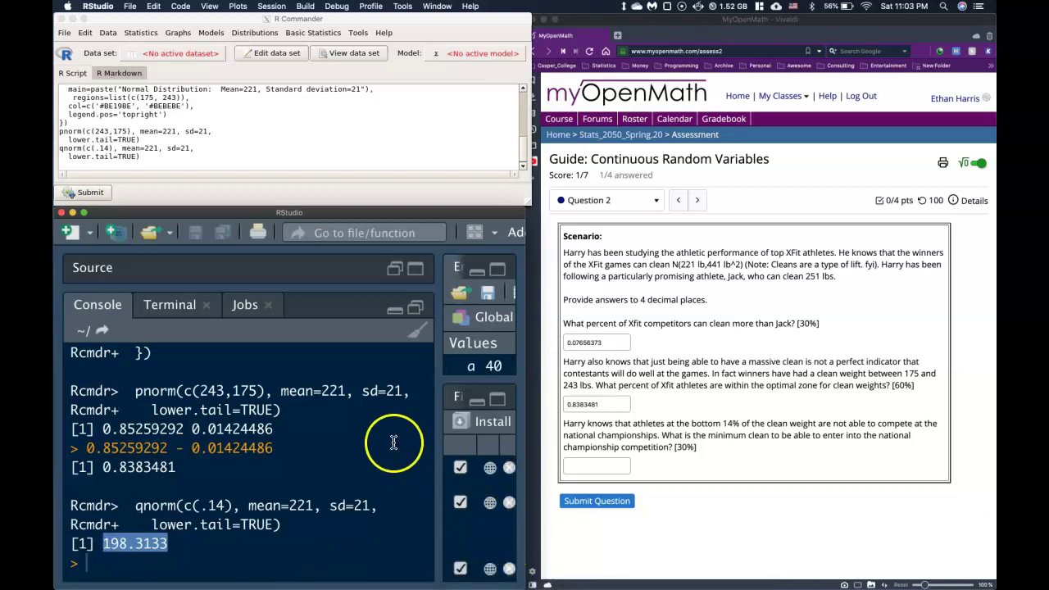
pyautogui.hotkey('ctrl', 'Up')
pyautogui.hotkey('ctrl', 'Up')
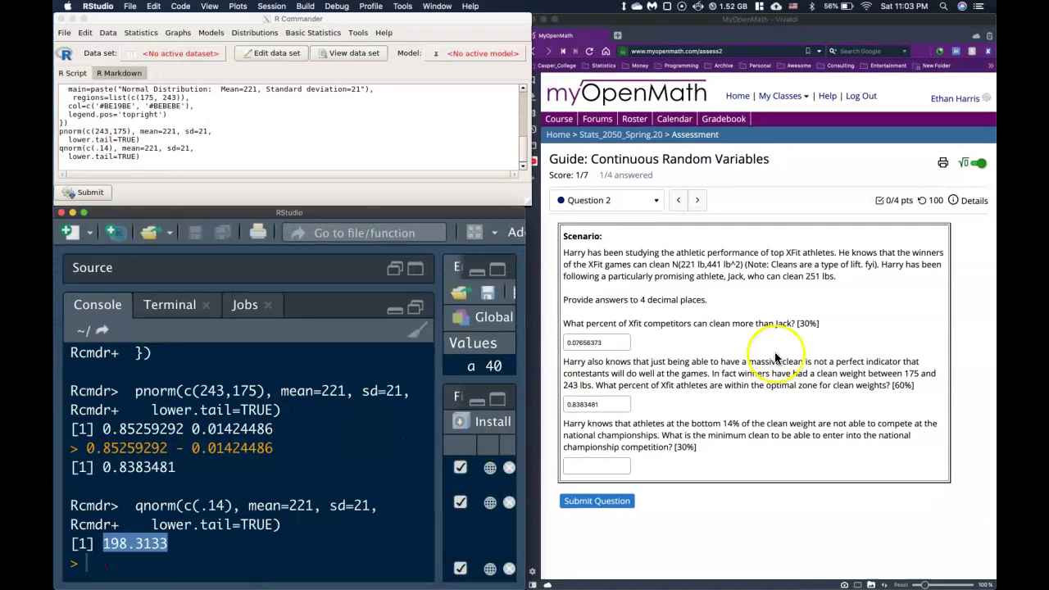
pyautogui.click(587, 469)
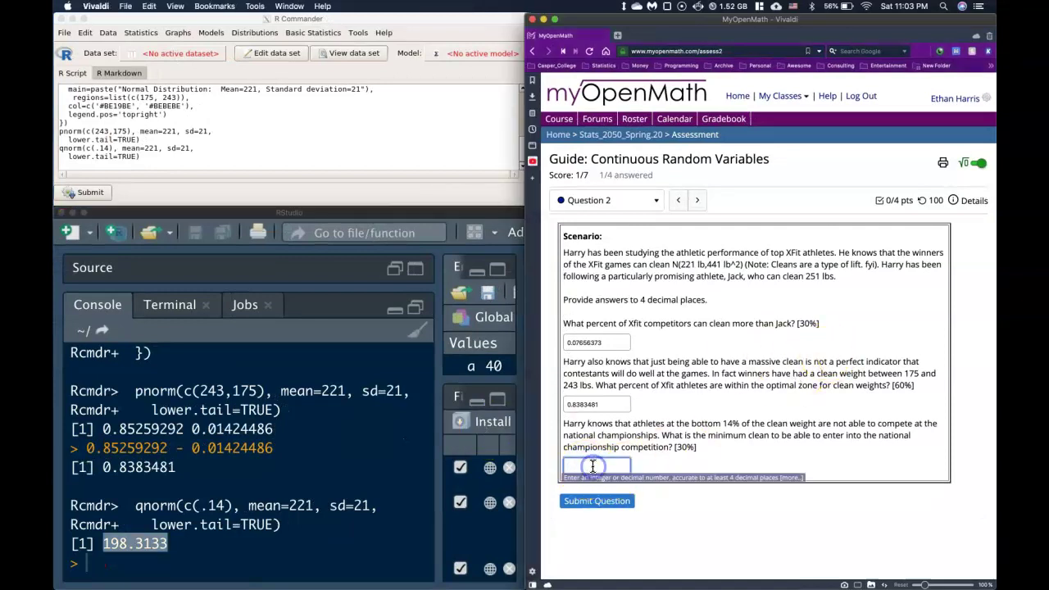
pyautogui.write('198.3133')
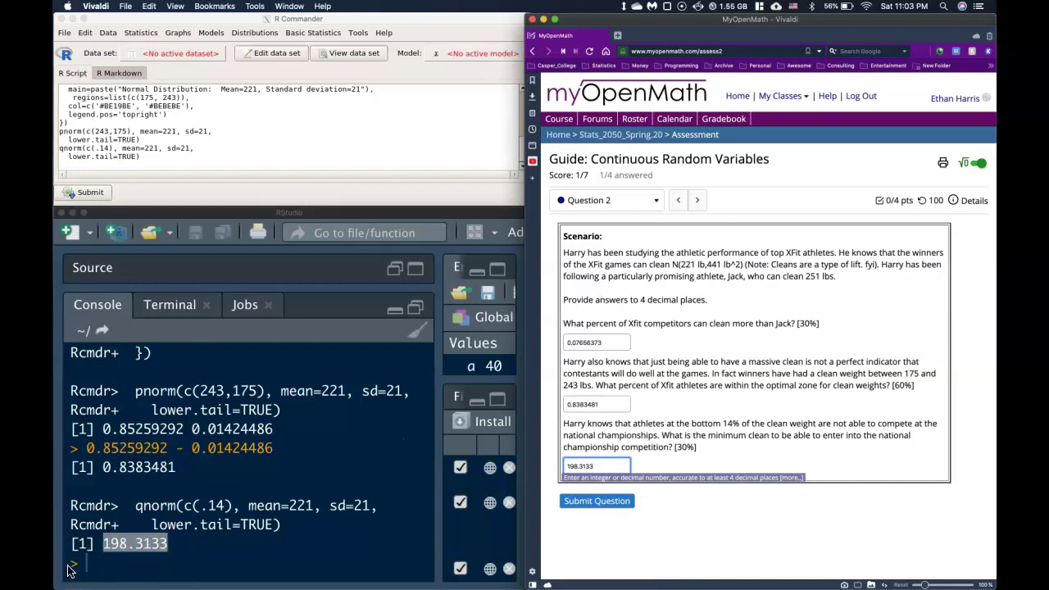
pyautogui.press('Return')
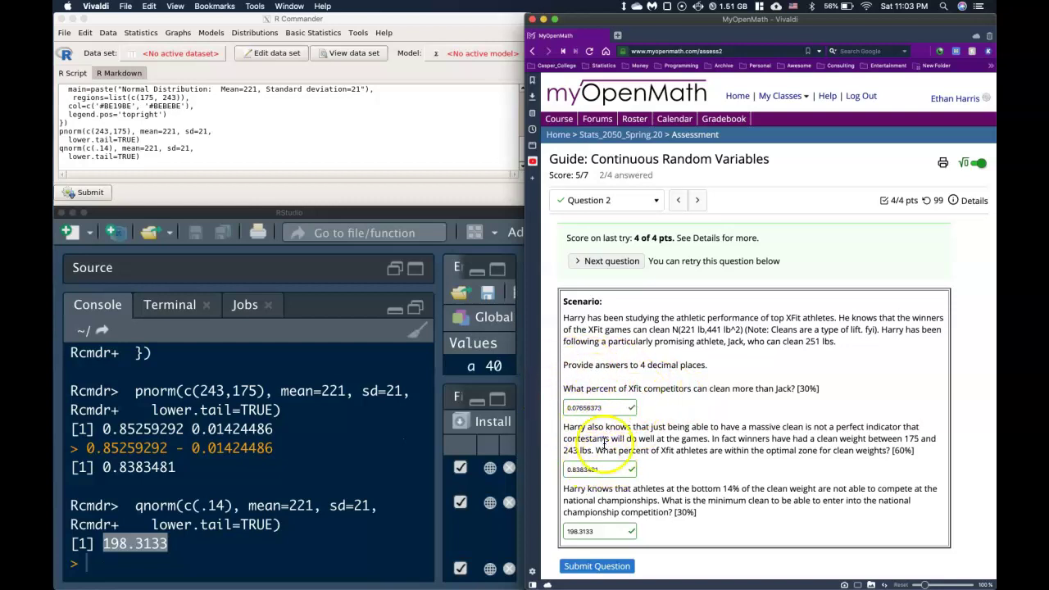
# Enlarge the MyOpenMath page to 150% and review the graded answers of Question 2
pyautogui.scroll(-2, 666, 455)
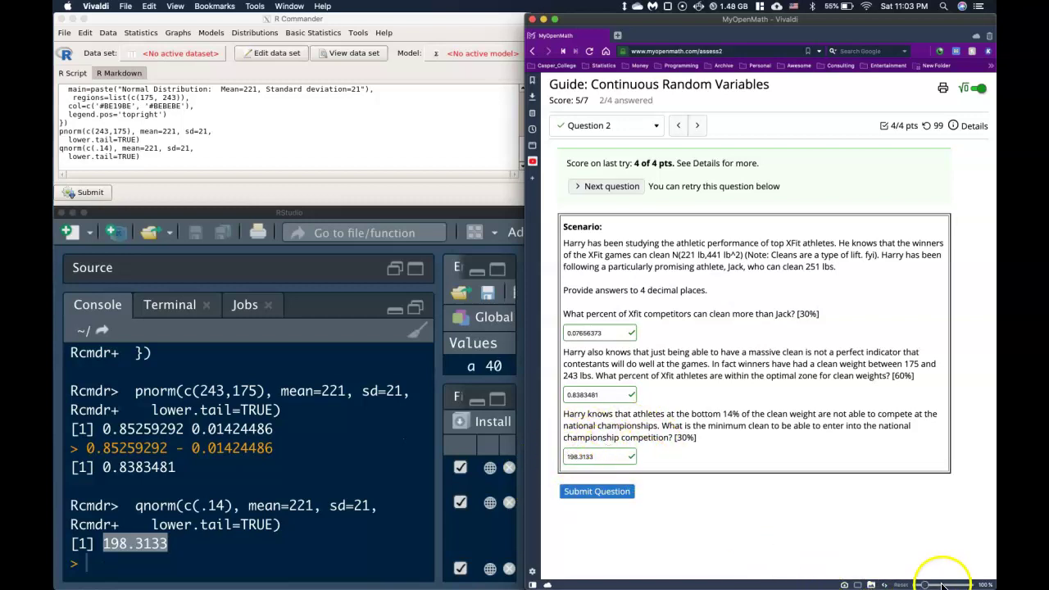
pyautogui.moveTo(924, 584)
pyautogui.mouseDown()
pyautogui.moveTo(938, 585)
pyautogui.moveTo(929, 584)
pyautogui.mouseUp()
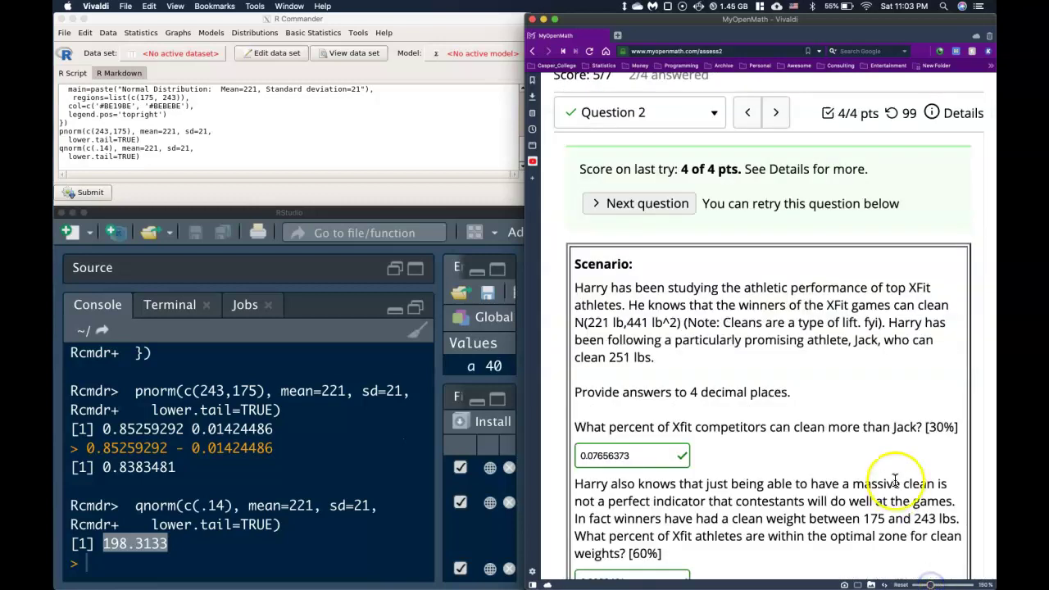
pyautogui.scroll(2, 892, 479)
pyautogui.scroll(-5, 893, 480)
pyautogui.scroll(2, 894, 481)
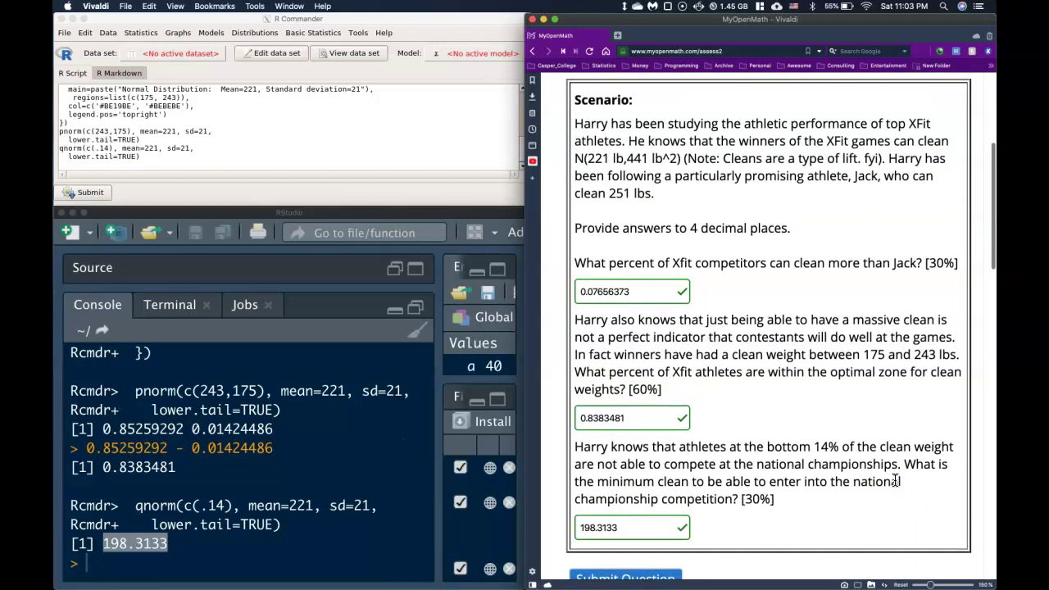
pyautogui.scroll(1, 897, 480)
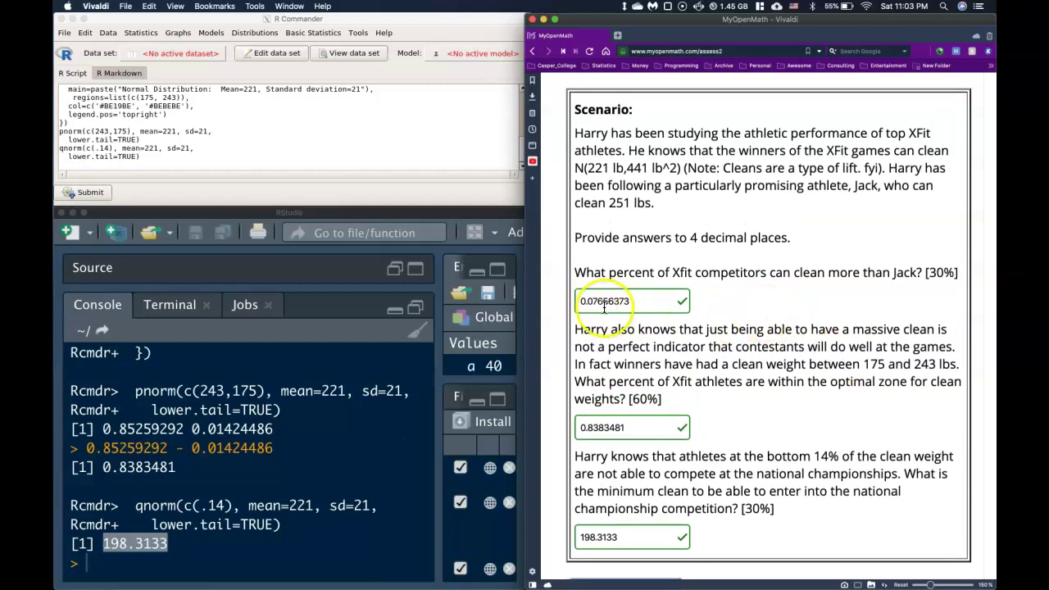